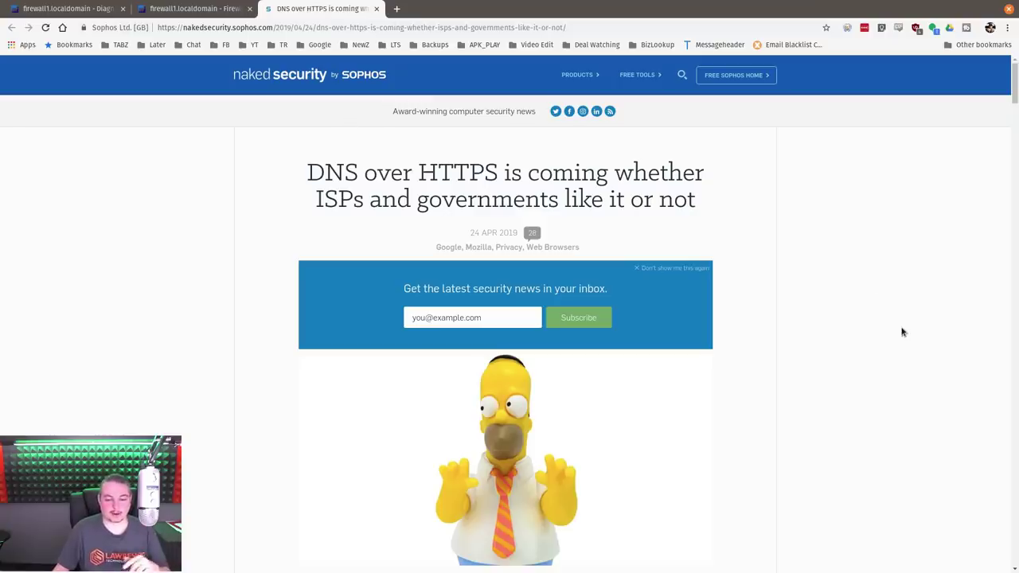
# - Read through the article, highlighting the phrase 'UK ISPs' and then clearing the highlight
pyautogui.scroll(-2, 902, 332)
pyautogui.scroll(1, 902, 332)
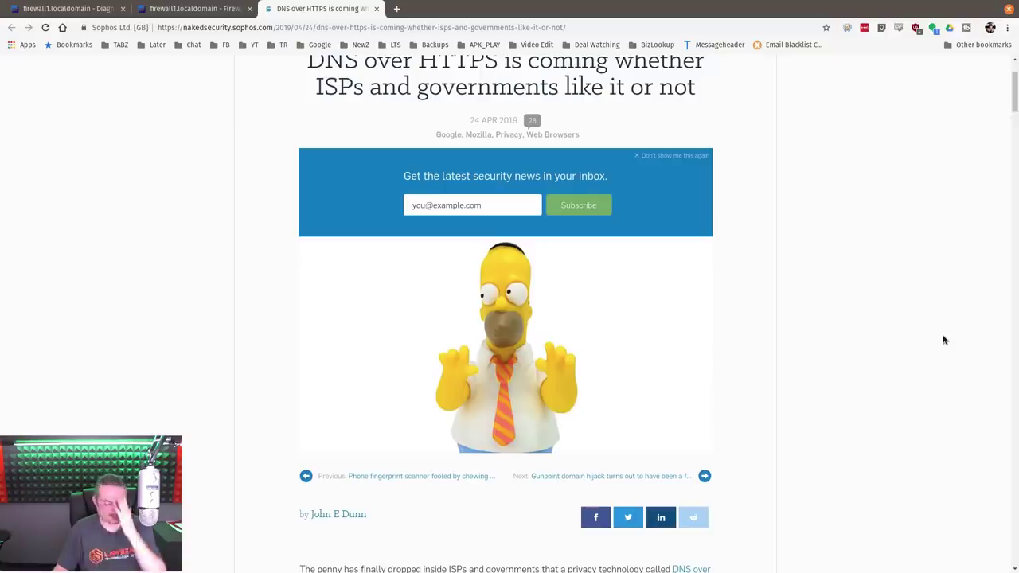
pyautogui.scroll(-1, 944, 339)
pyautogui.scroll(2, 943, 340)
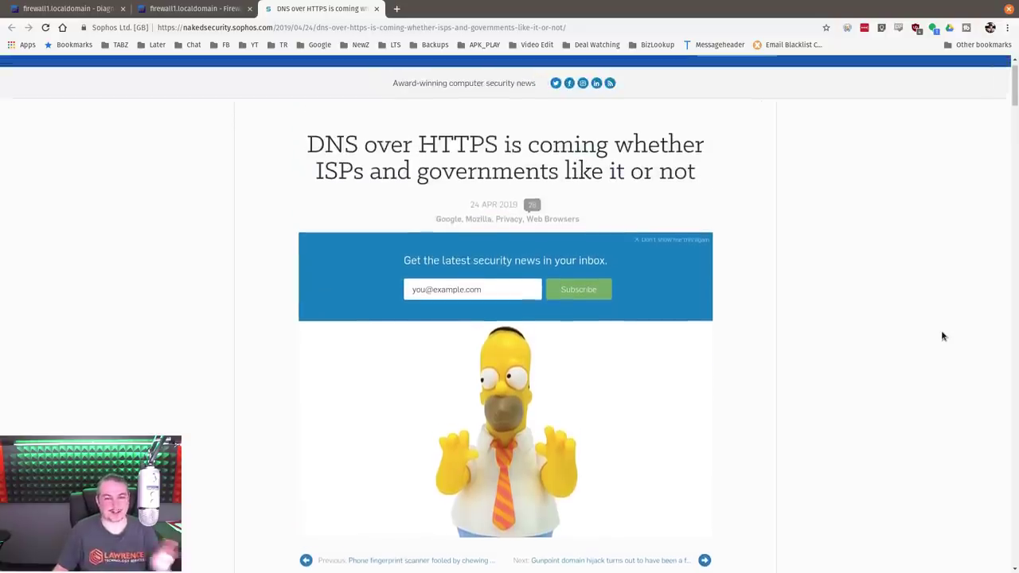
pyautogui.scroll(-3, 942, 336)
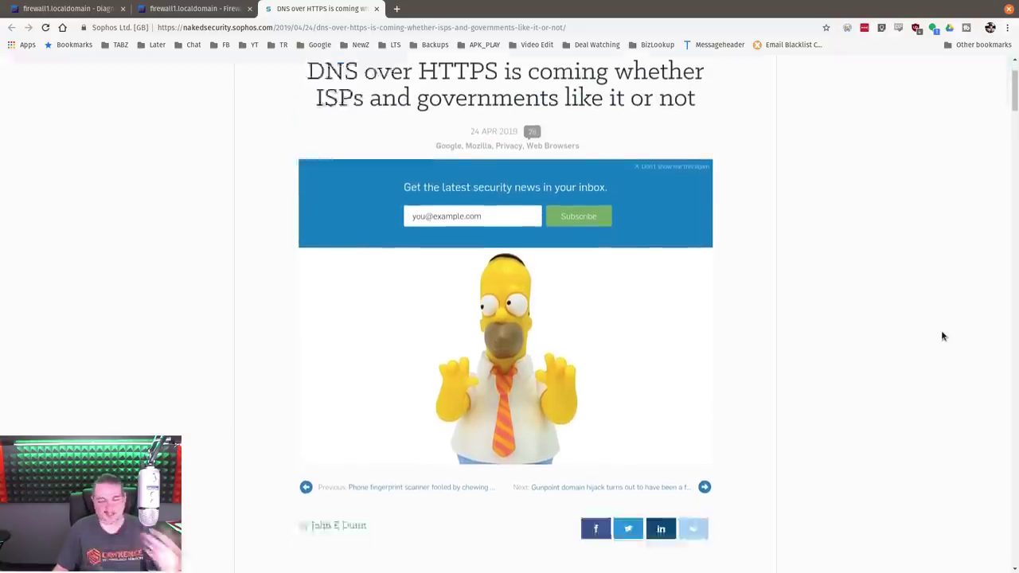
pyautogui.scroll(-1, 942, 336)
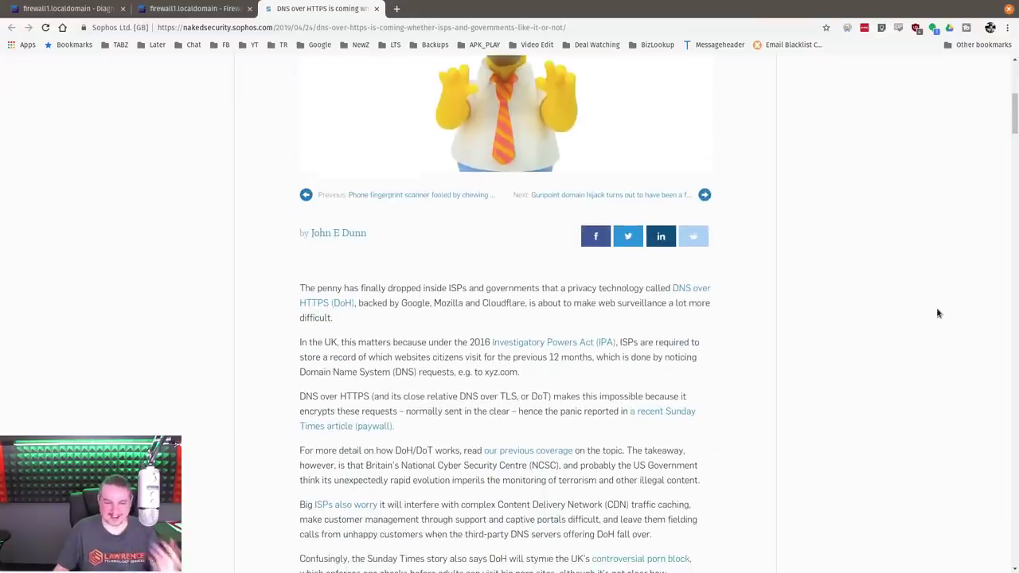
pyautogui.scroll(-2, 937, 313)
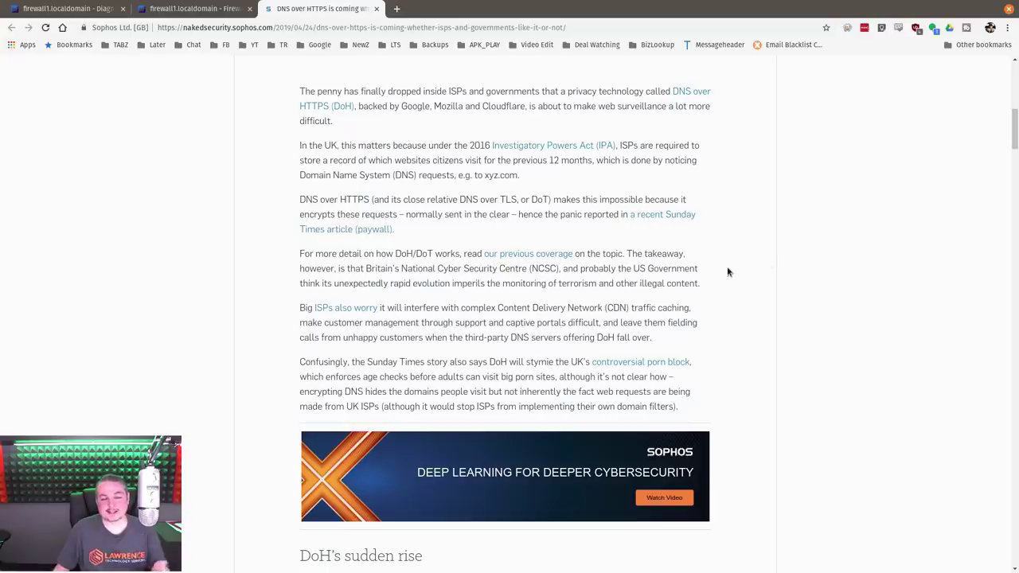
pyautogui.scroll(-2, 728, 272)
pyautogui.scroll(-2, 728, 272)
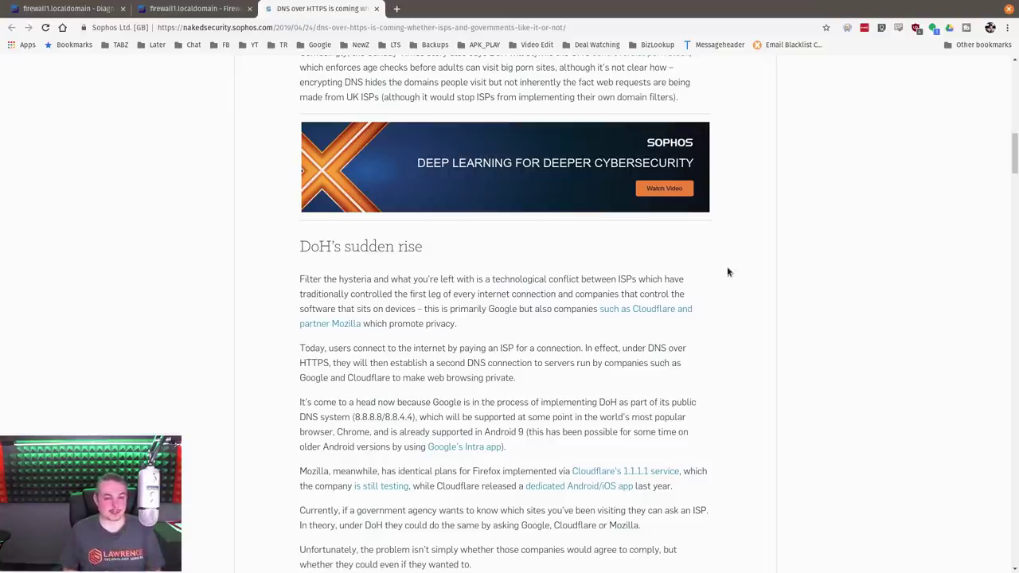
pyautogui.scroll(3, 727, 272)
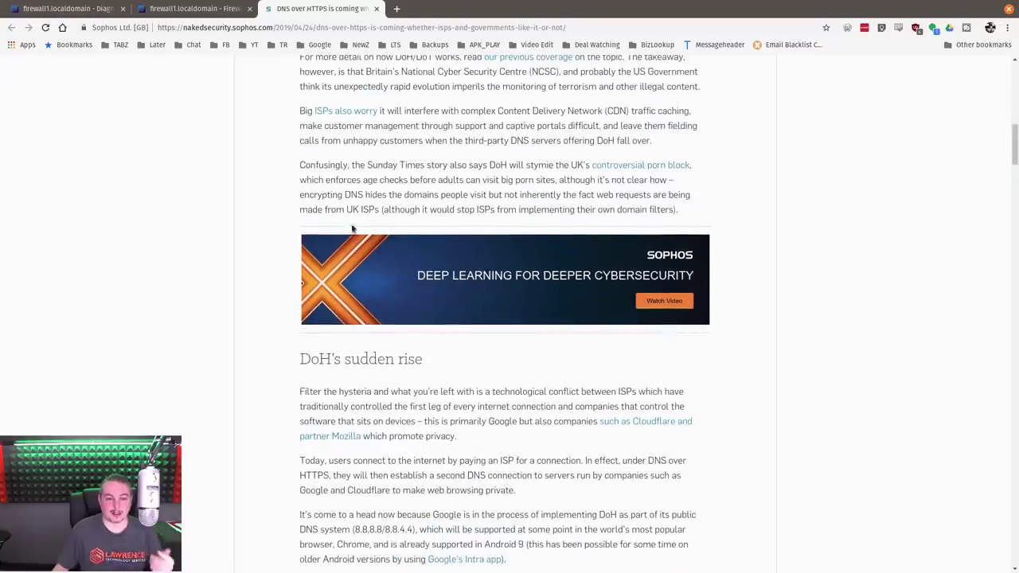
pyautogui.moveTo(346, 211); pyautogui.dragTo(385, 211)
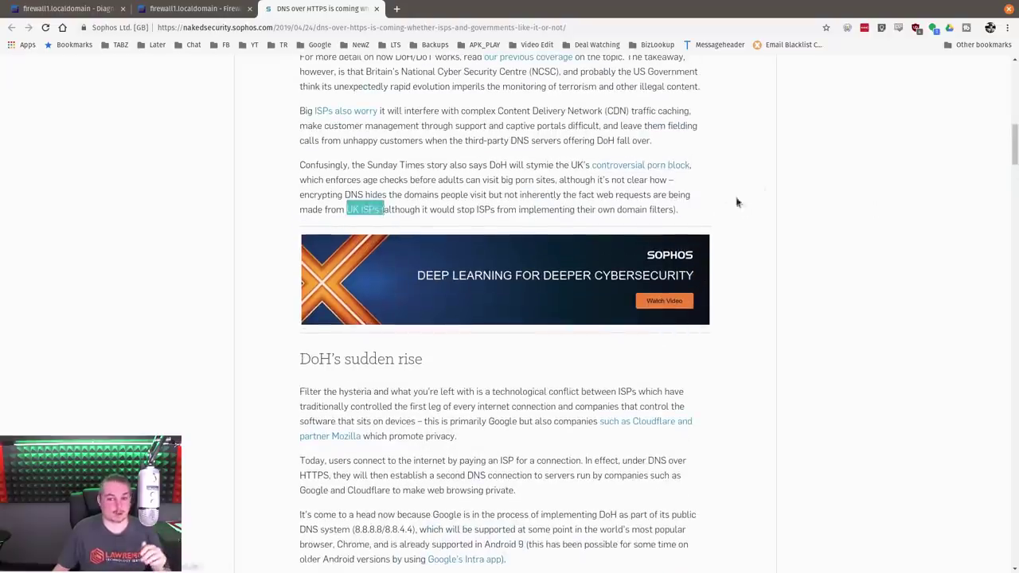
pyautogui.click(885, 311)
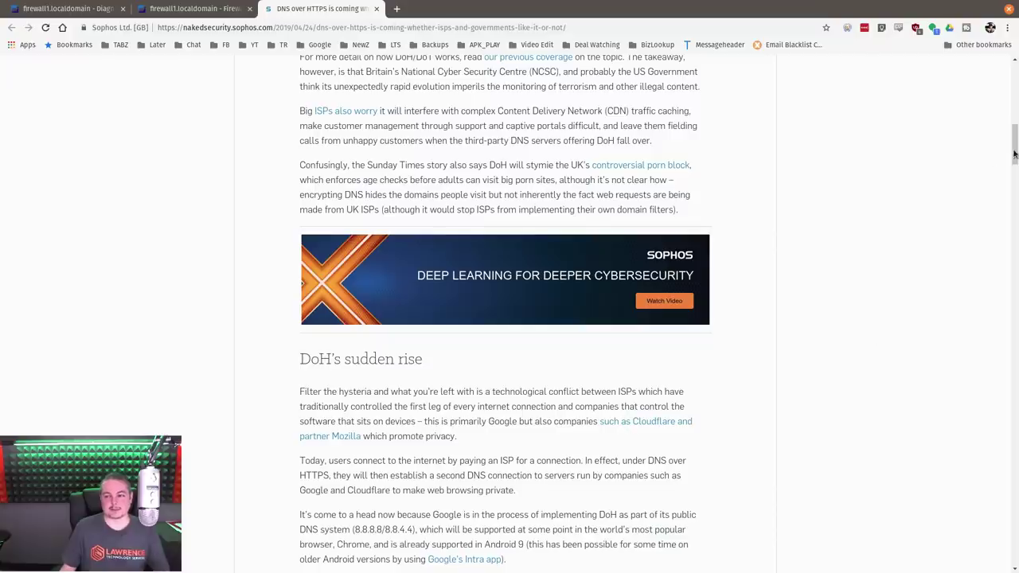
# - Review the VLAN69 firewall rules with the port 53 DNS block, then view pfTop diagnostics
pyautogui.moveTo(1014, 153); pyautogui.dragTo(1013, 78)
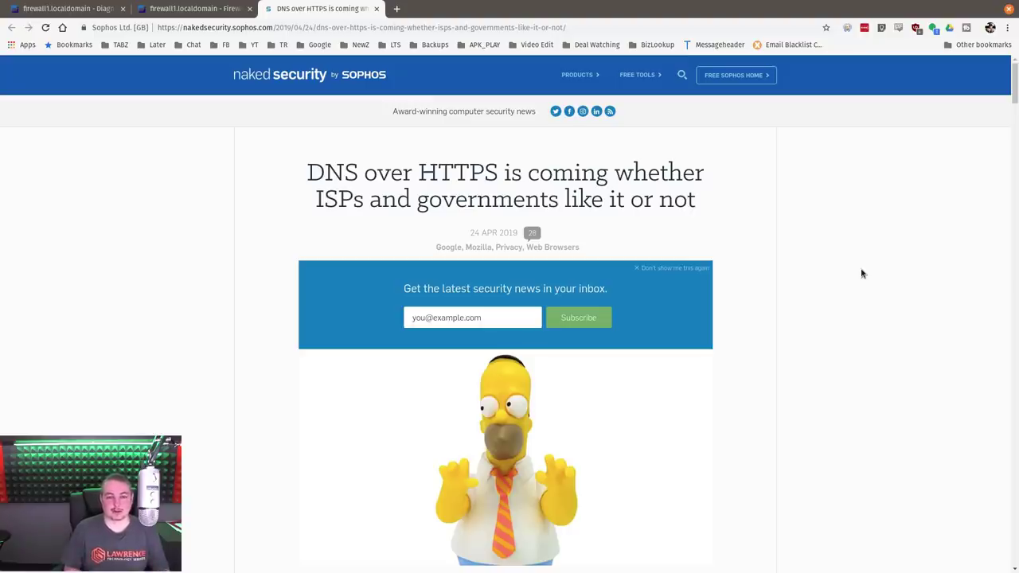
pyautogui.scroll(-3, 861, 273)
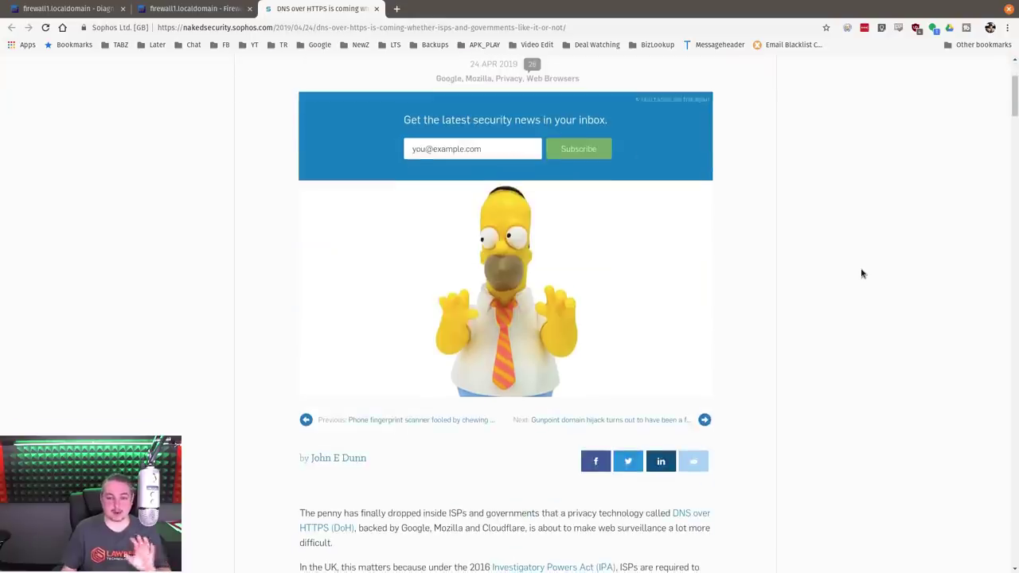
pyautogui.scroll(3, 861, 273)
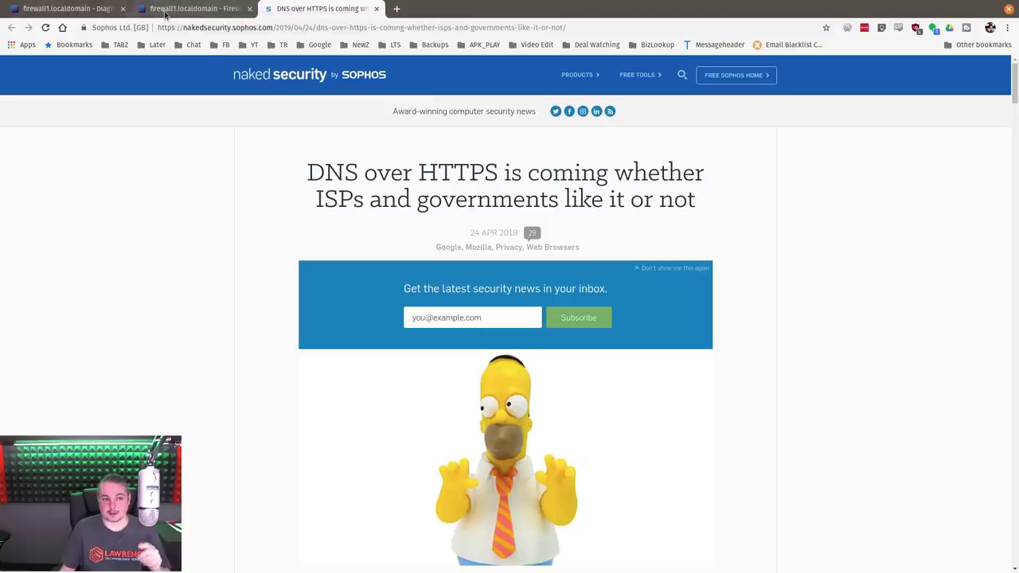
pyautogui.click(198, 9)
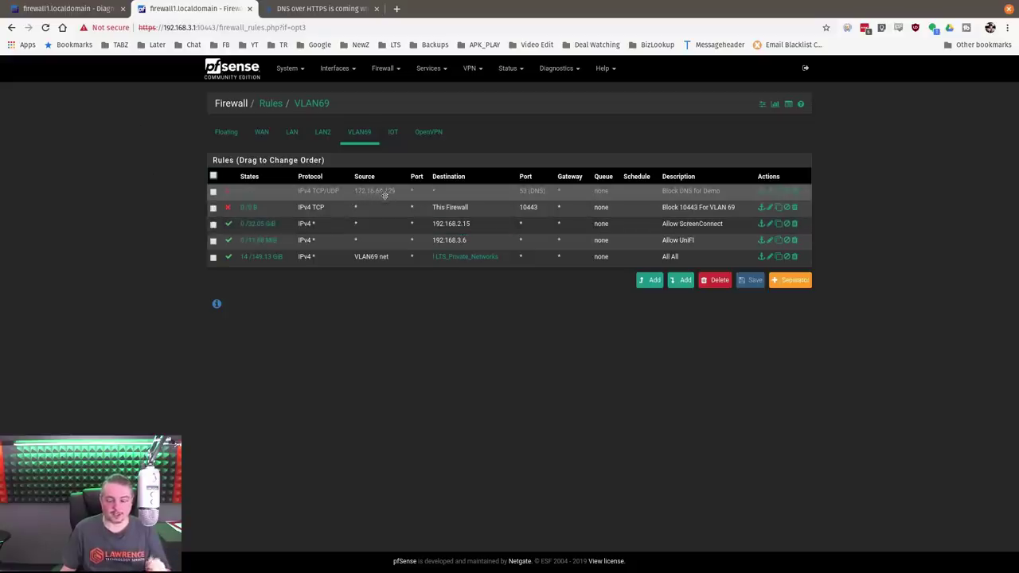
pyautogui.click(88, 15)
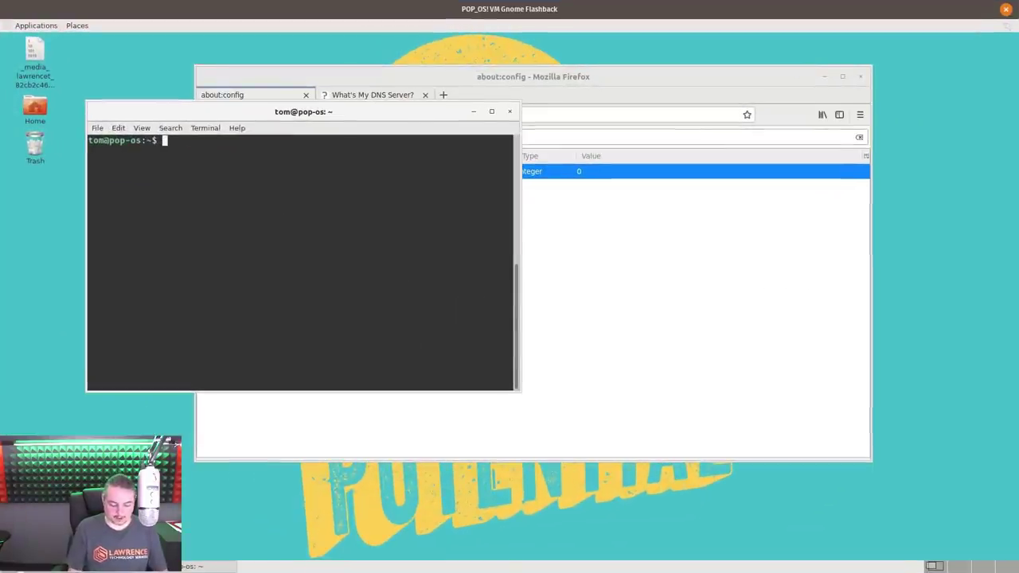
# - Ping apple.com and stop it after 100% packet loss
pyautogui.write('ping apple.com')
pyautogui.press('Return')
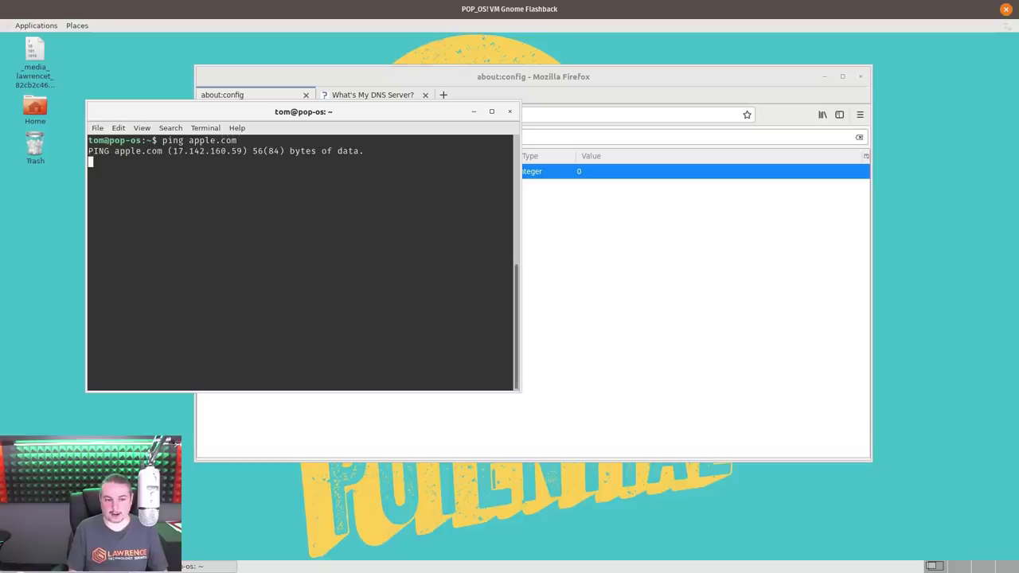
pyautogui.hotkey('ctrl', 'c')
# - Ping google.com and stop it after a few successful replies
pyautogui.write('ping ')
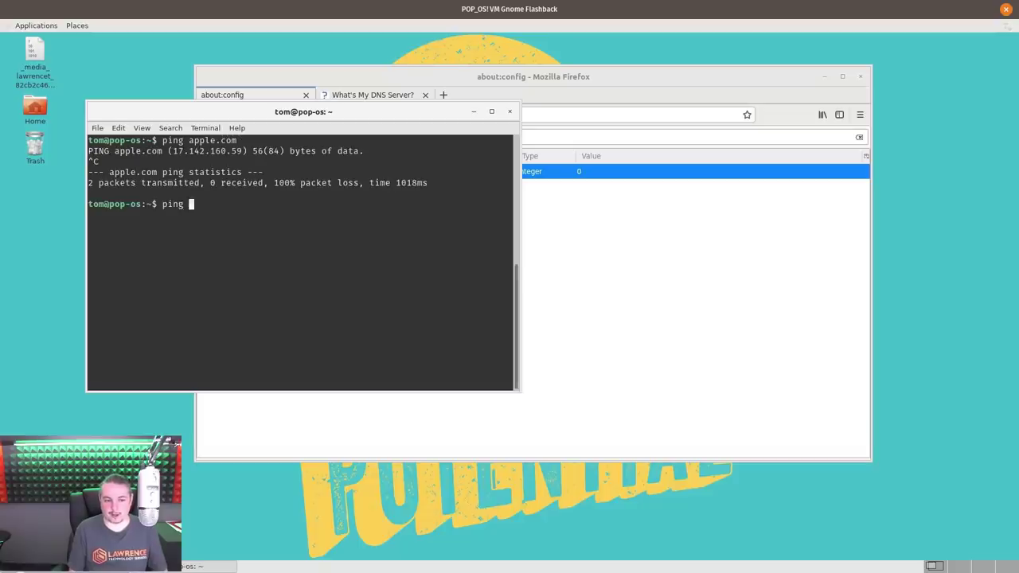
pyautogui.write('google.com')
pyautogui.press('Return')
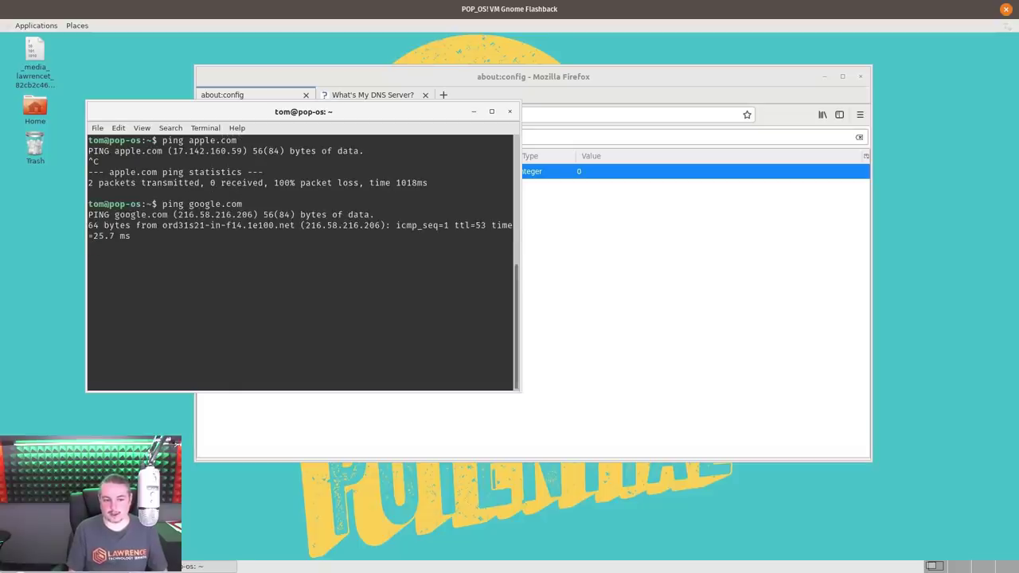
pyautogui.hotkey('ctrl', 'c')
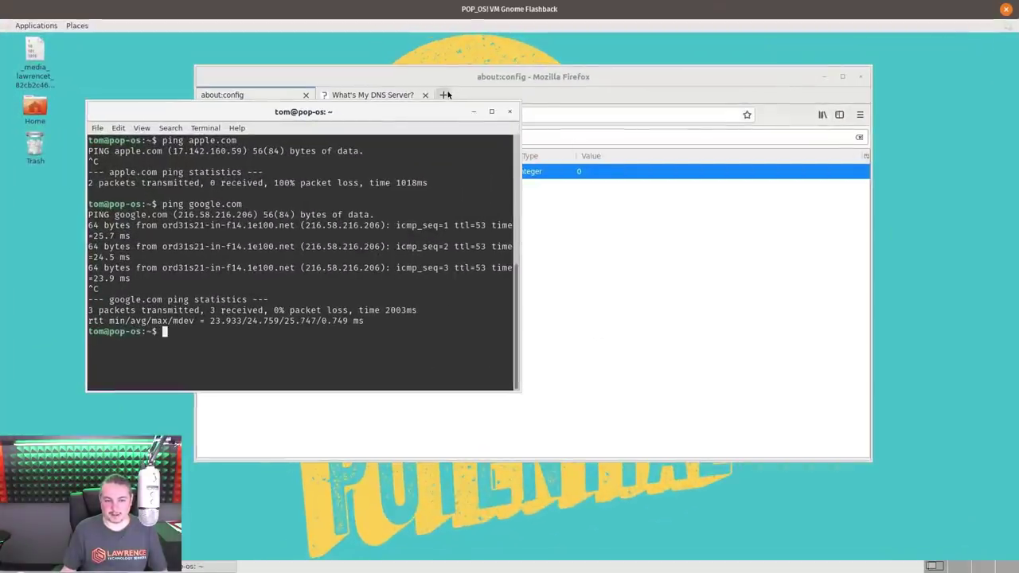
pyautogui.click(448, 95)
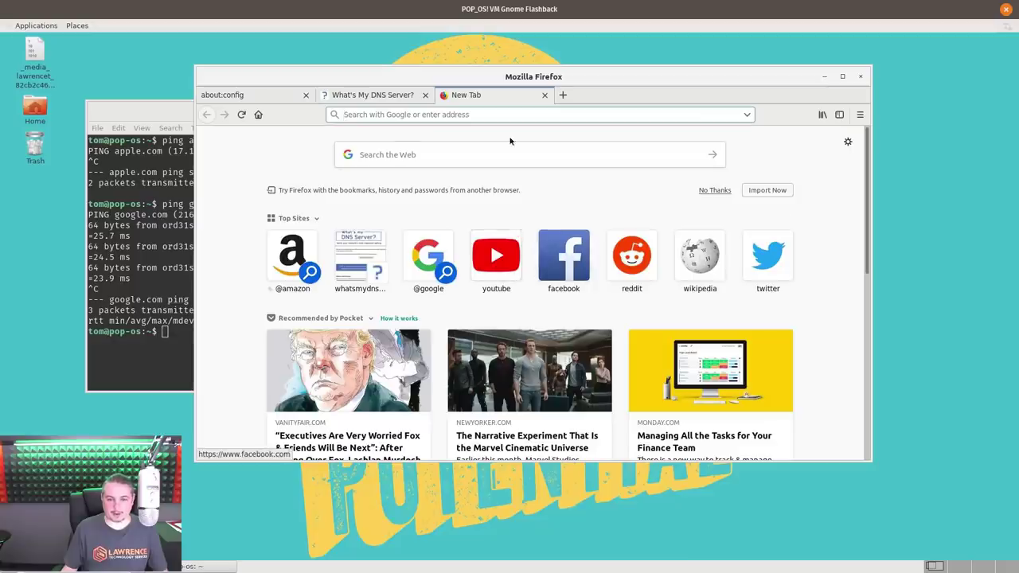
# - Open reddit from the top sites and Google-search 'lawrence systems' in another tab
pyautogui.click(655, 264)
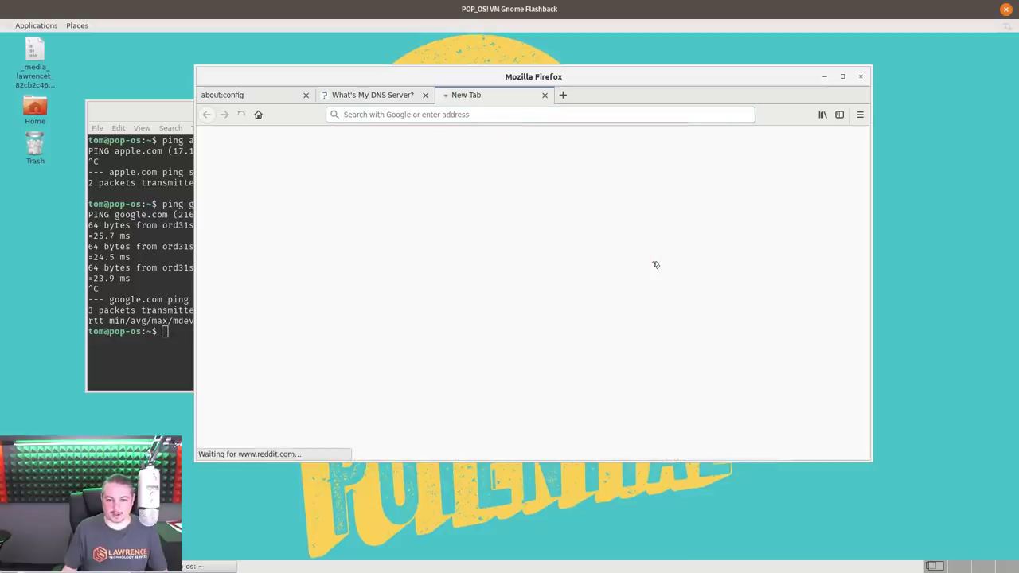
pyautogui.click(563, 95)
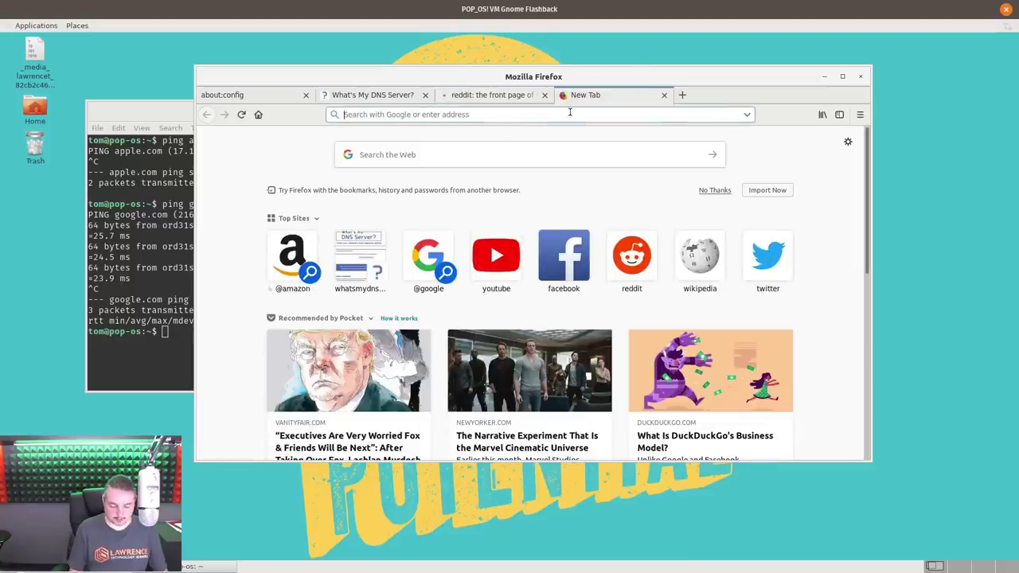
pyautogui.write('lawrence systems.c')
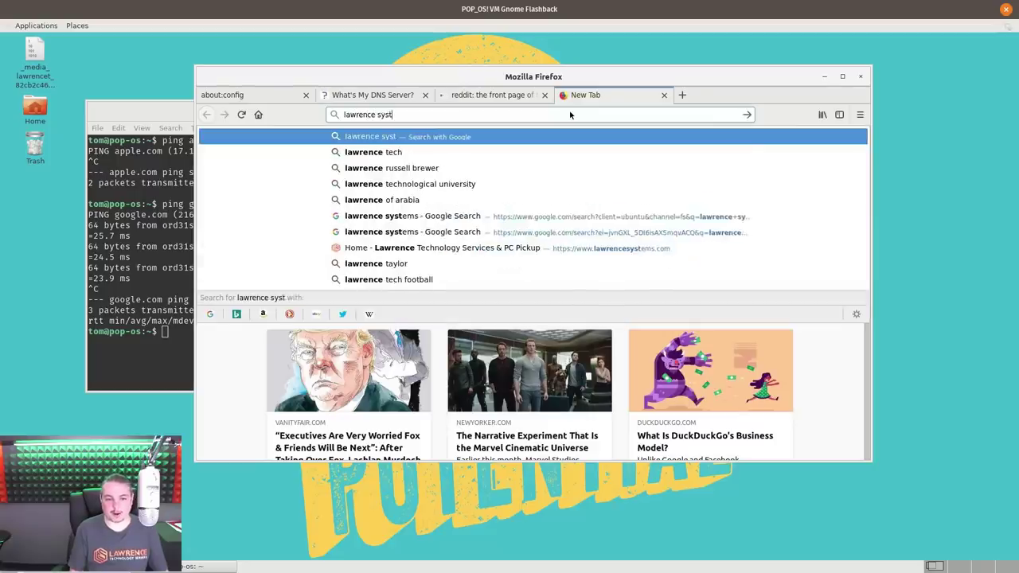
pyautogui.press('BackSpace')
pyautogui.press('BackSpace')
pyautogui.press('Return')
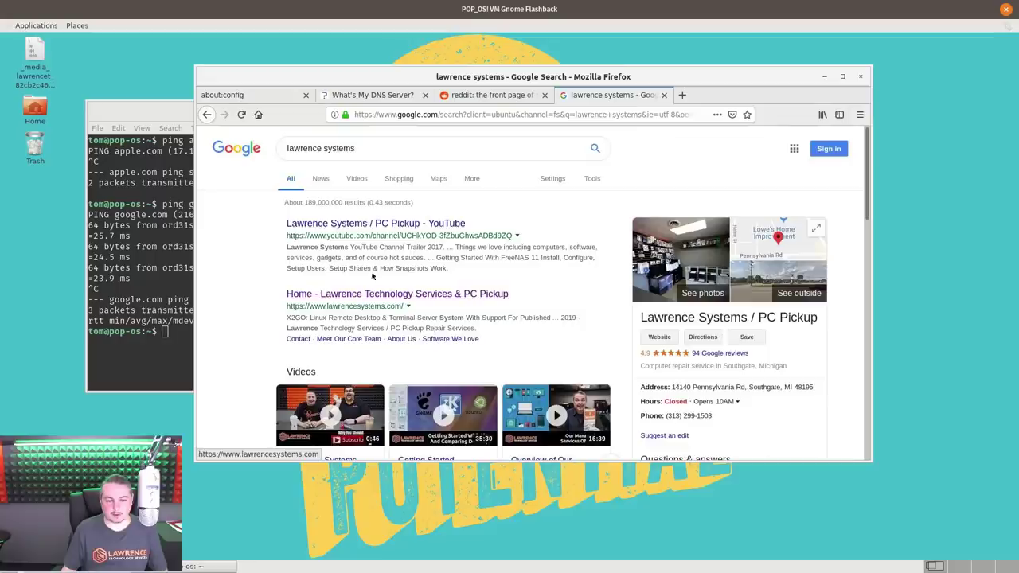
# - Open the Lawrence Technology Services About Us page and decline reddit's notification request
pyautogui.scroll(-5, 360, 251)
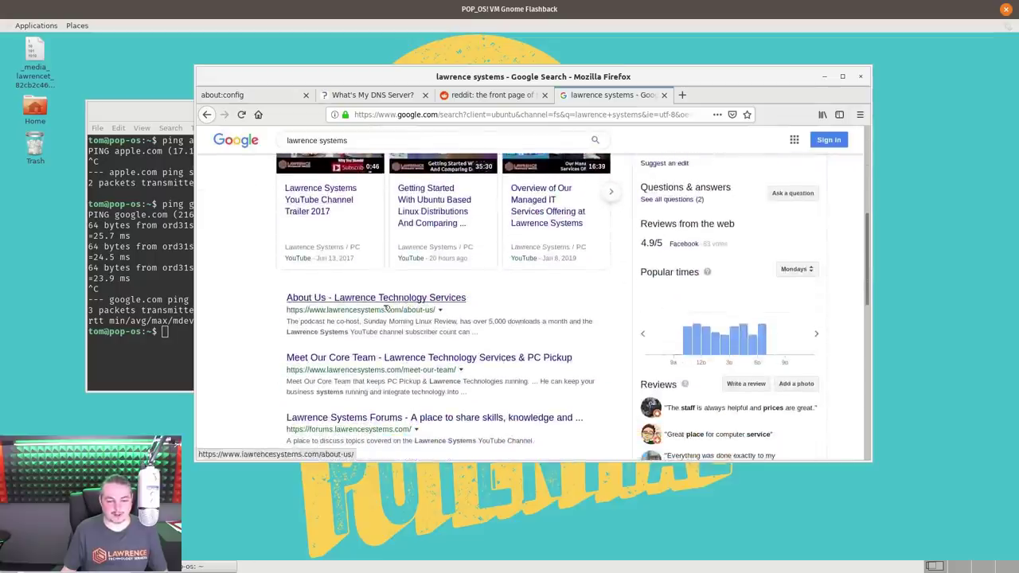
pyautogui.click(374, 298)
pyautogui.click(482, 96)
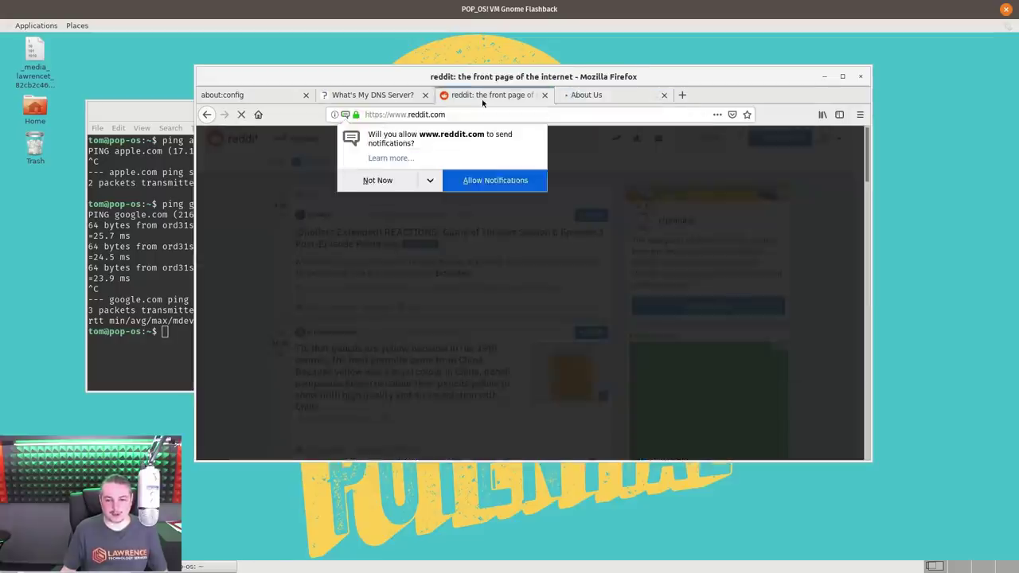
pyautogui.click(377, 180)
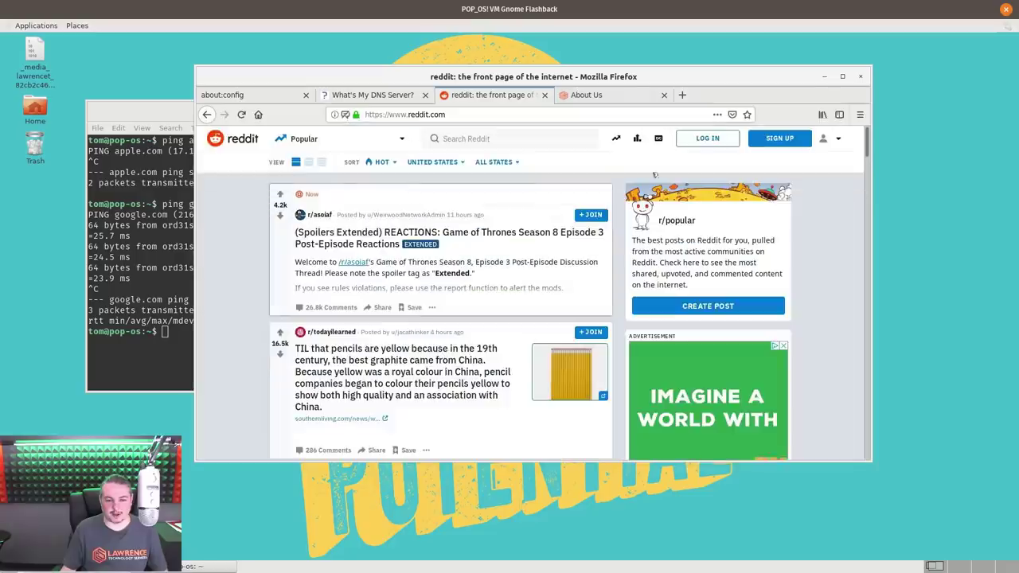
pyautogui.click(589, 94)
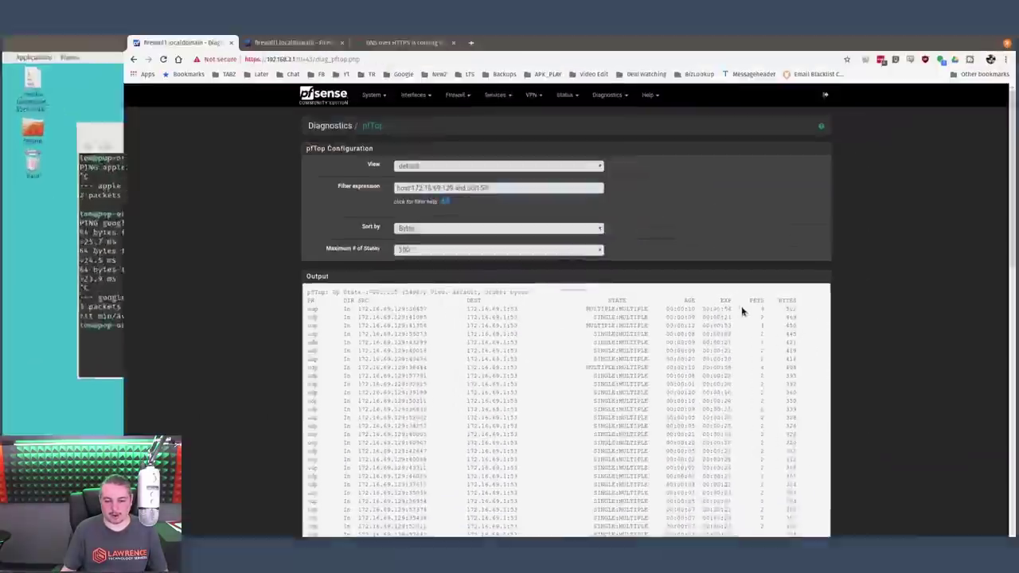
# - Scroll through pfTop's UDP port-53 states from 172.16.69.129 to 172.16.69.1 and back up
pyautogui.scroll(-10, 852, 426)
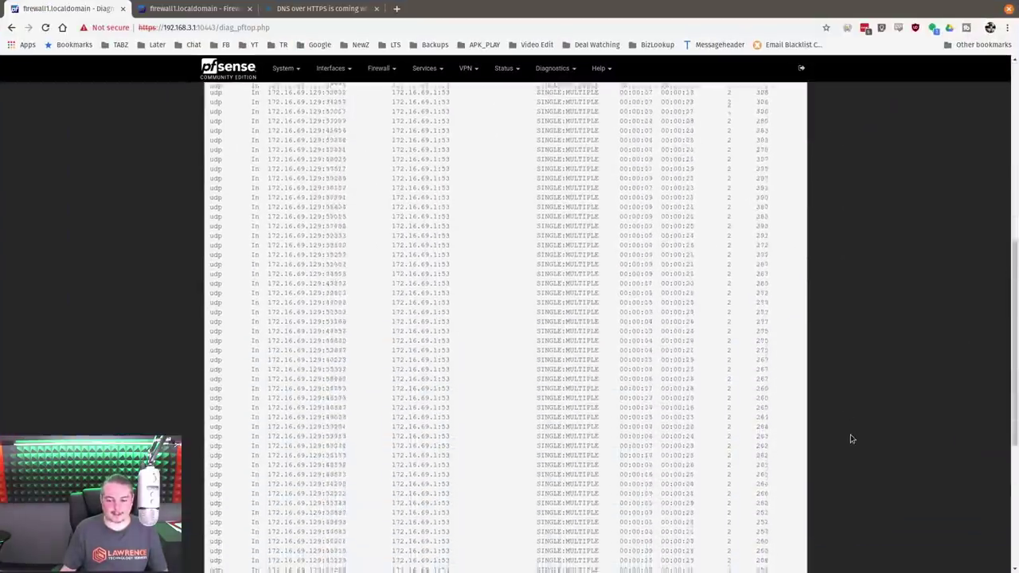
pyautogui.scroll(10, 850, 444)
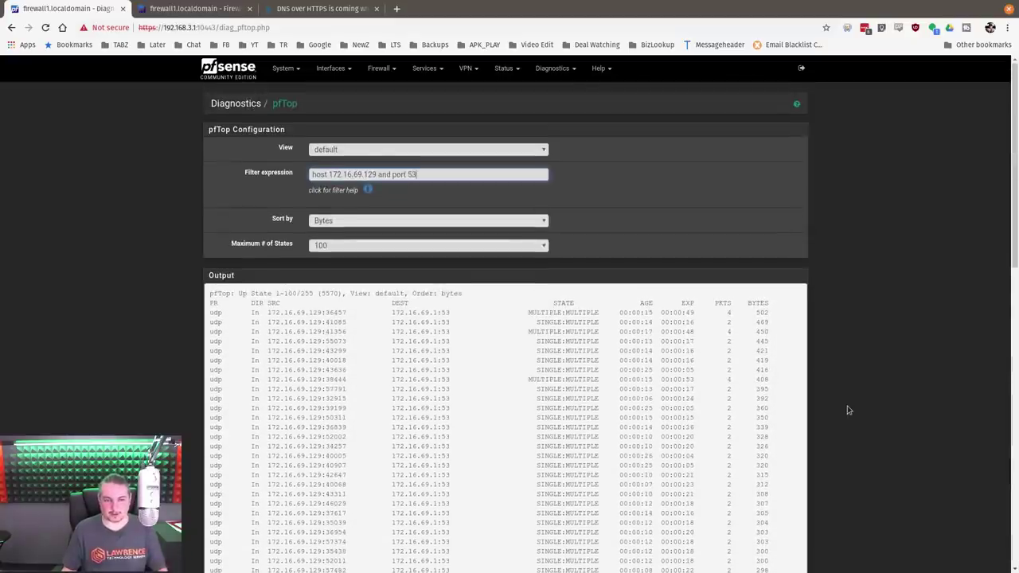
pyautogui.scroll(-3, 847, 411)
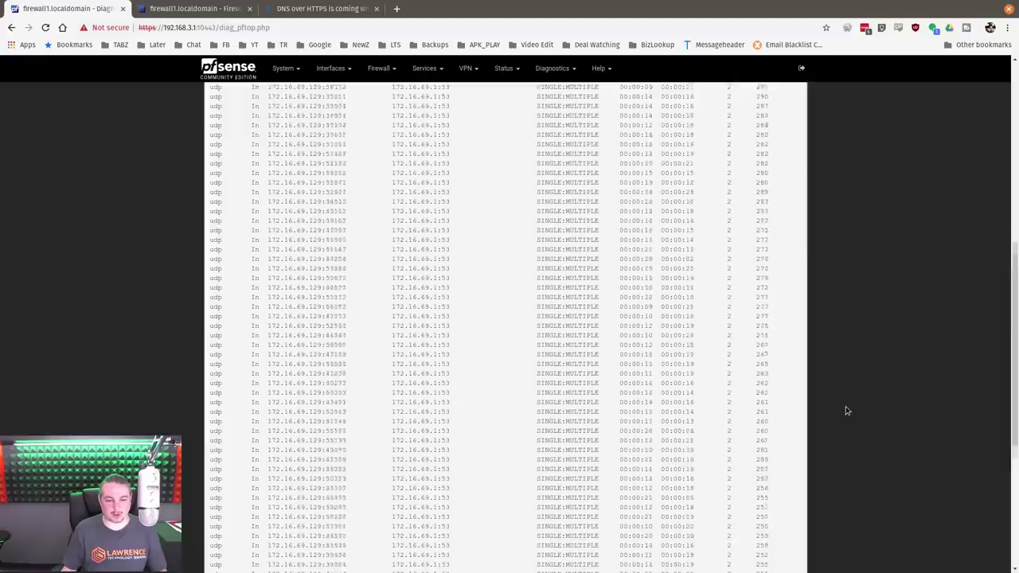
pyautogui.scroll(3, 846, 410)
pyautogui.scroll(1, 846, 411)
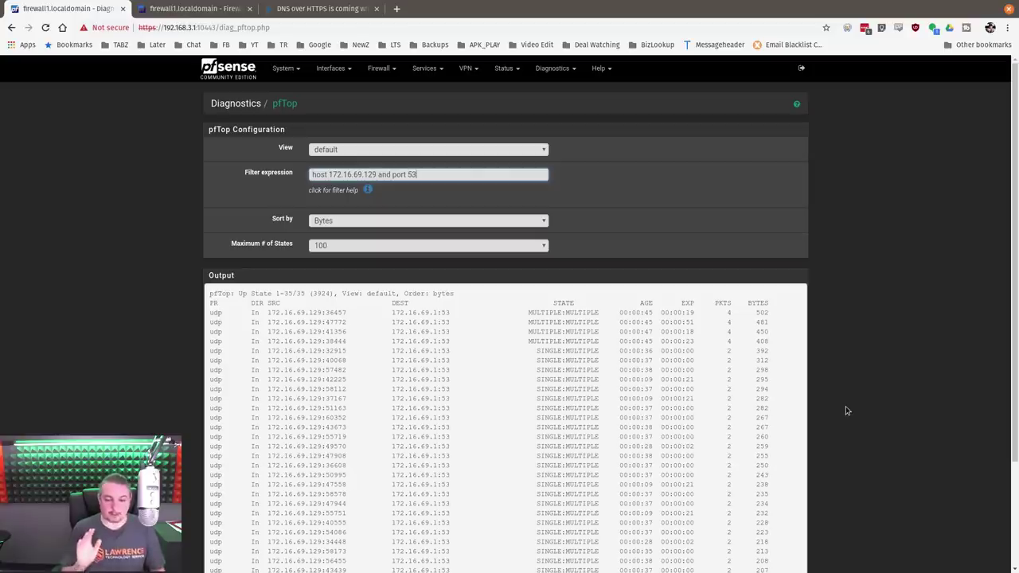
# - Enable and apply the VLAN69 'Block DNS for Demo' rule, confirming pfTop shows no port-53 states
pyautogui.click(181, 10)
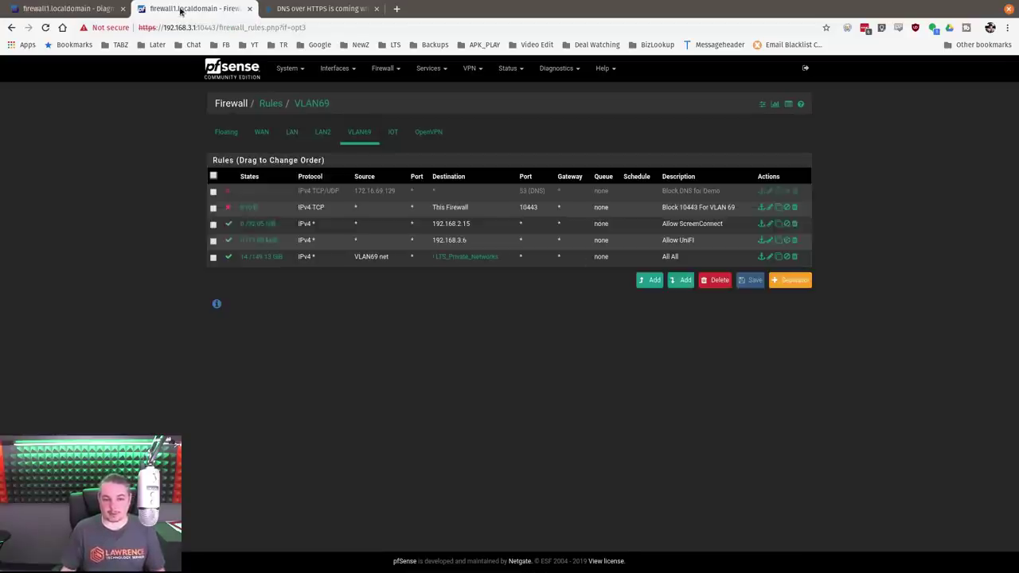
pyautogui.click(229, 194)
pyautogui.click(228, 194)
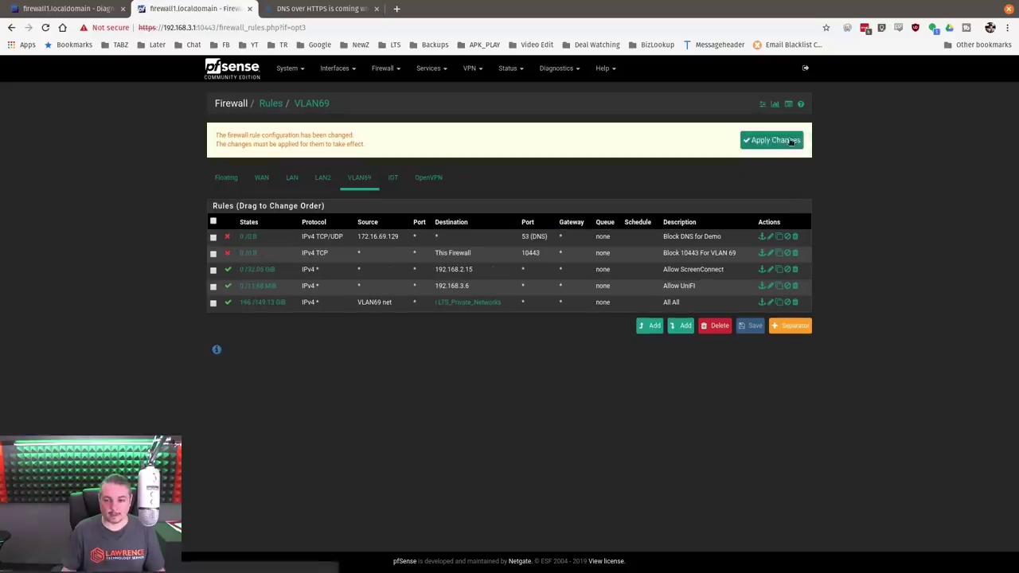
pyautogui.click(789, 141)
pyautogui.hotkey('ctrl', 'shift', 'Tab')
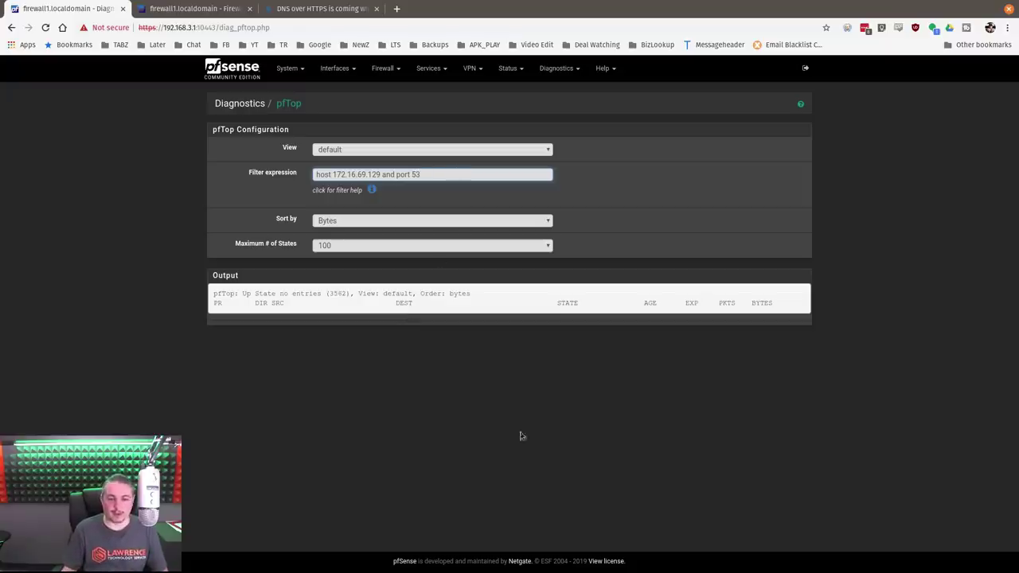
pyautogui.click(217, 8)
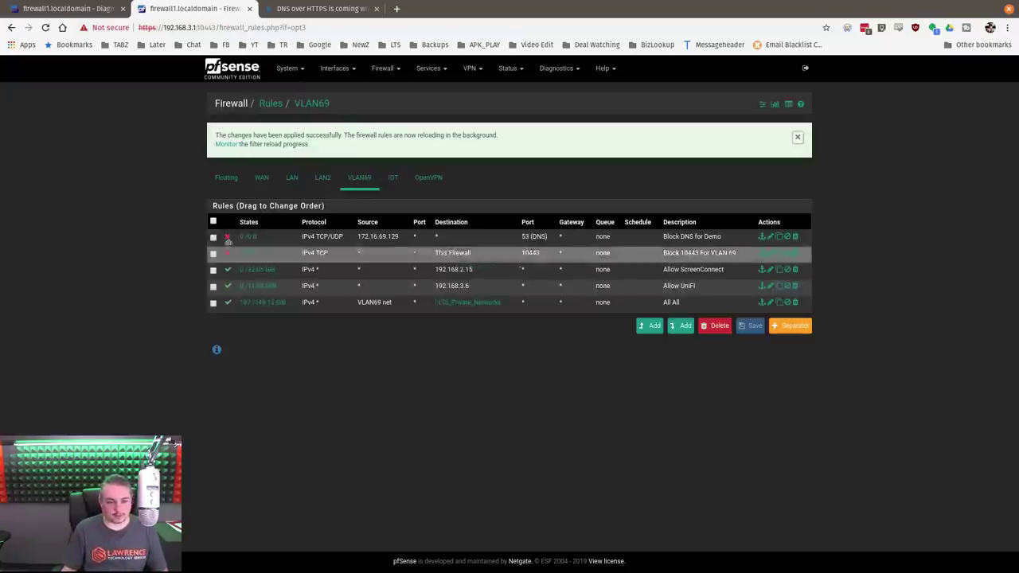
pyautogui.click(39, 12)
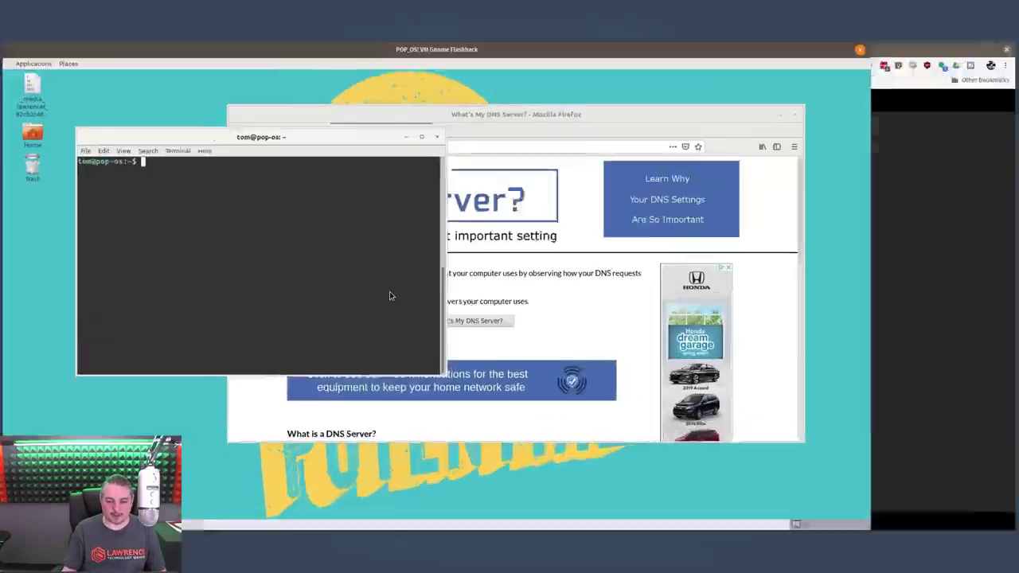
# - Run ping swcrc.com and interrupt it with Ctrl+C once it hangs without replies
pyautogui.write('ping ')
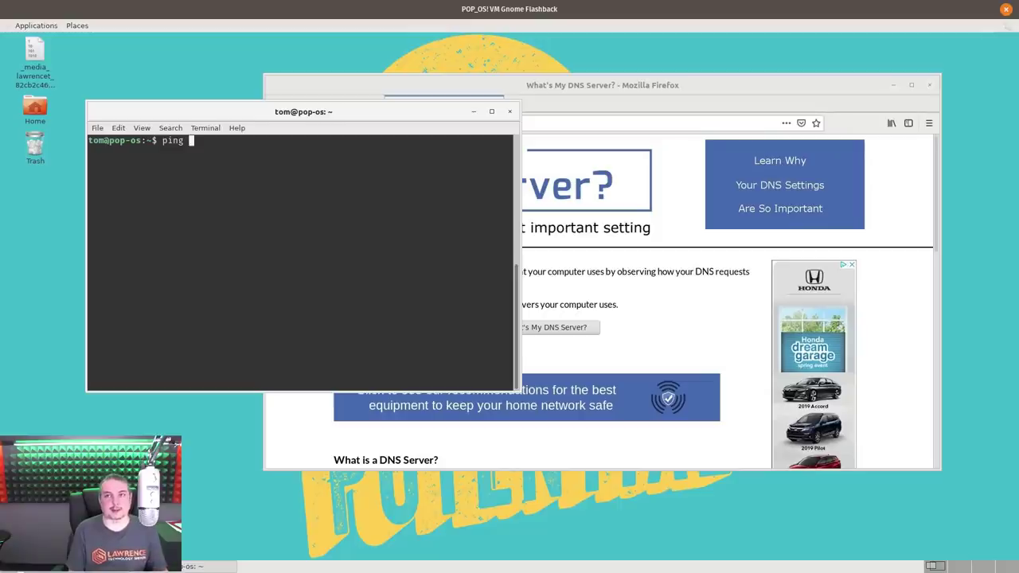
pyautogui.write('s')
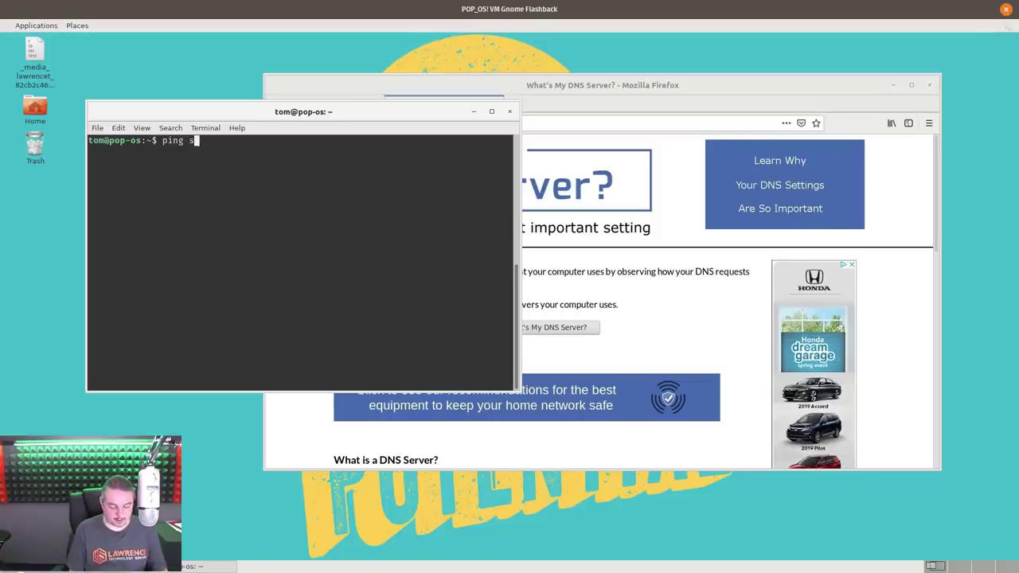
pyautogui.write('wcrc.com')
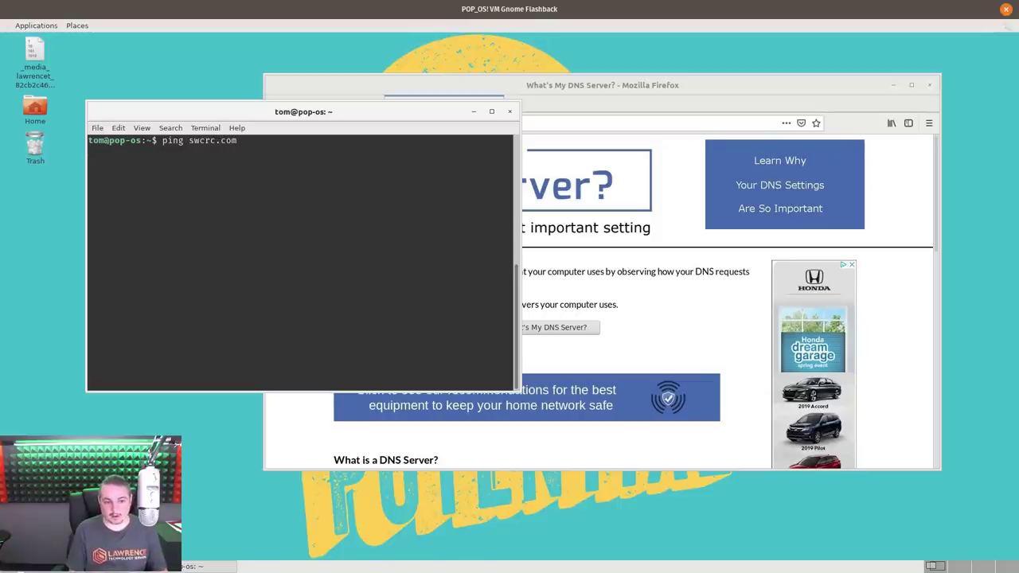
pyautogui.press('Return')
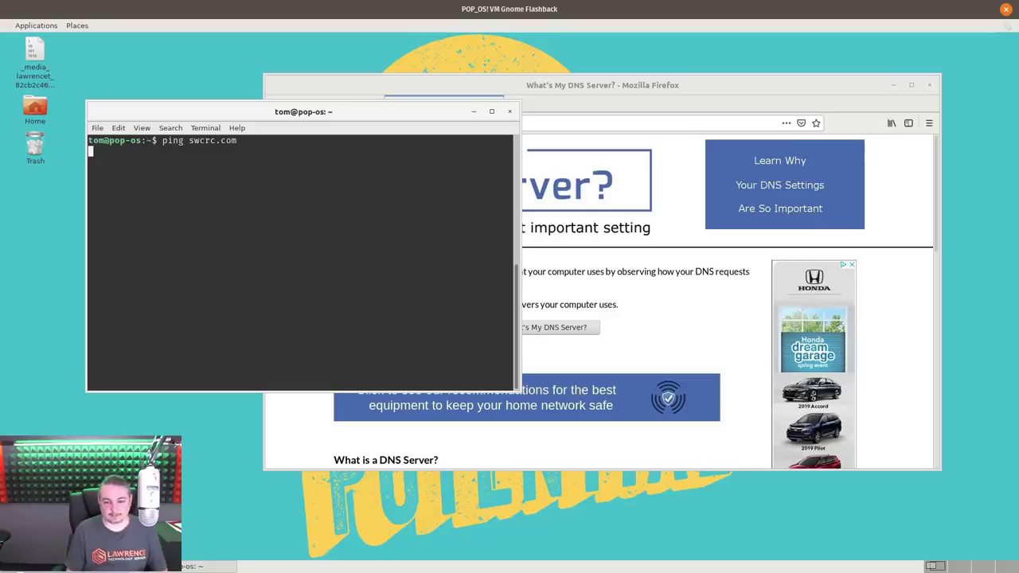
pyautogui.hotkey('ctrl', 'c')
# - Open a new Firefox tab and go to its Finance recommendations page
pyautogui.click(557, 83)
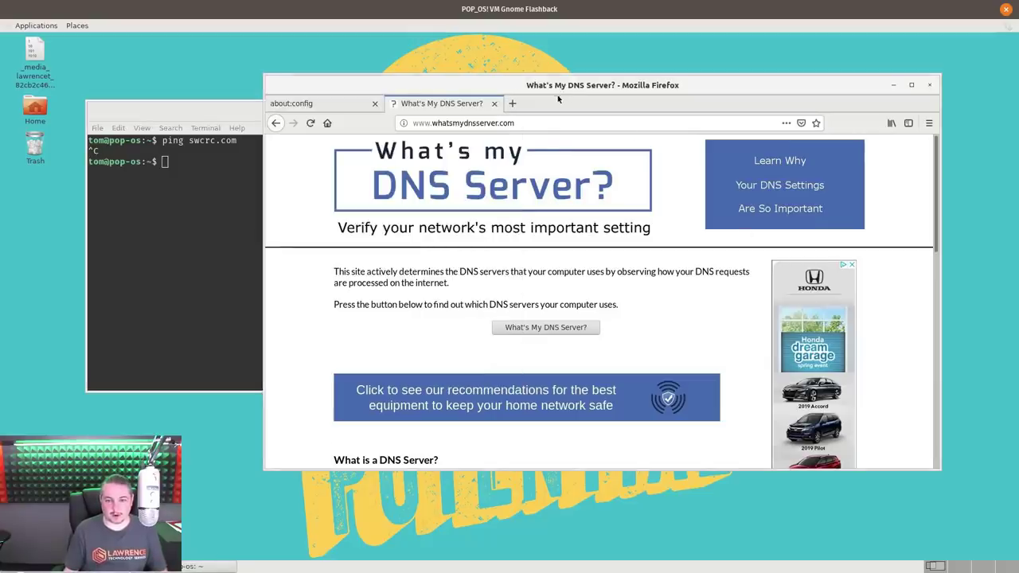
pyautogui.click(515, 104)
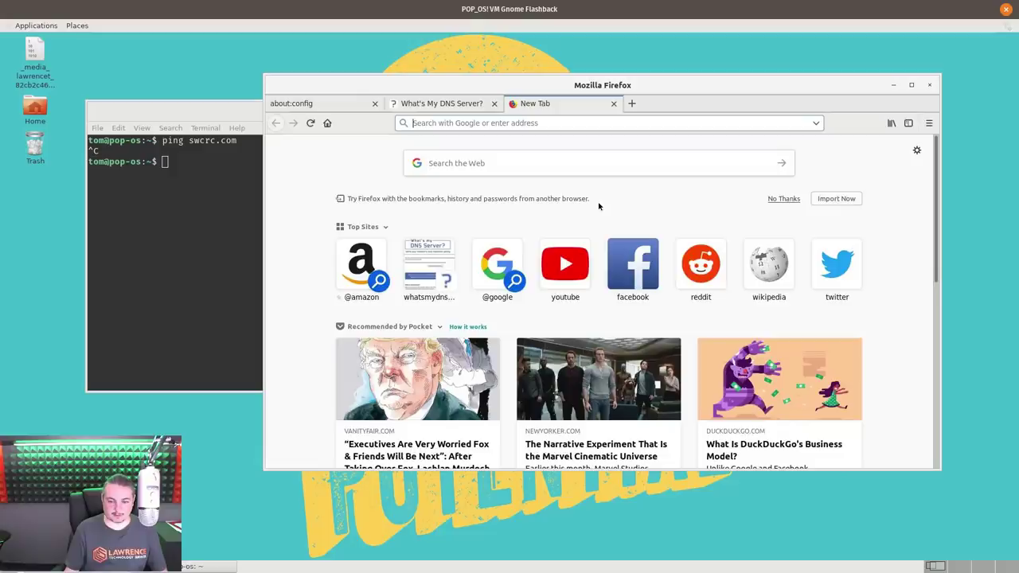
pyautogui.scroll(-3, 735, 342)
pyautogui.scroll(-5, 735, 343)
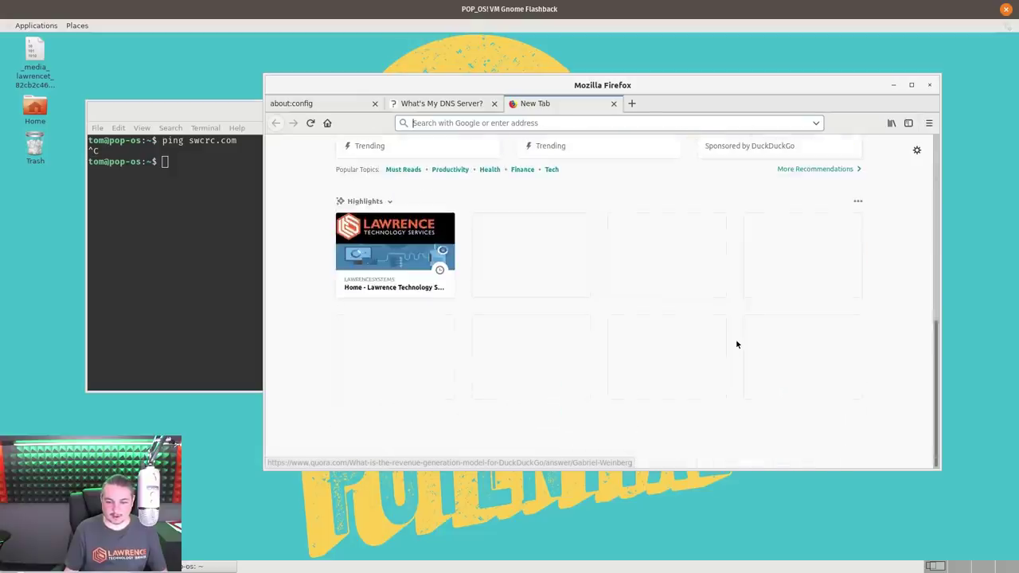
pyautogui.click(523, 169)
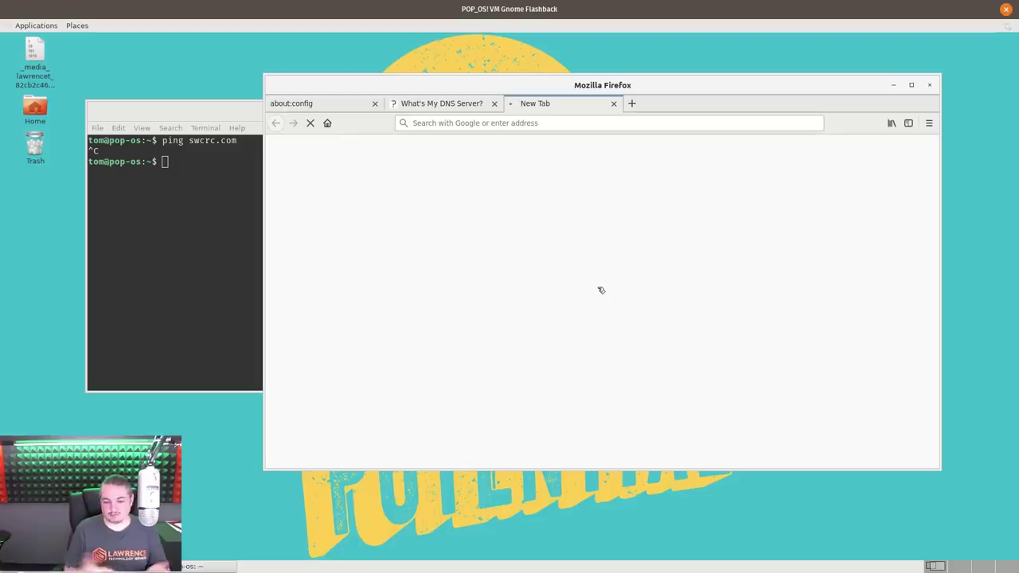
# - Go to google.com, search 'lawrence systems', and move to the next results page
pyautogui.click(570, 123)
pyautogui.write('g')
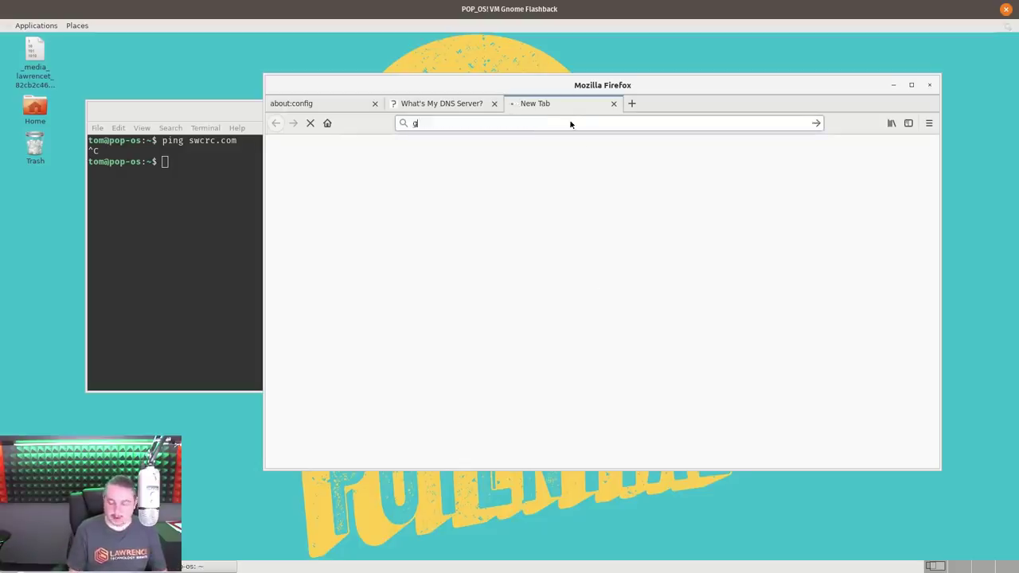
pyautogui.write('oogl')
pyautogui.press('Return')
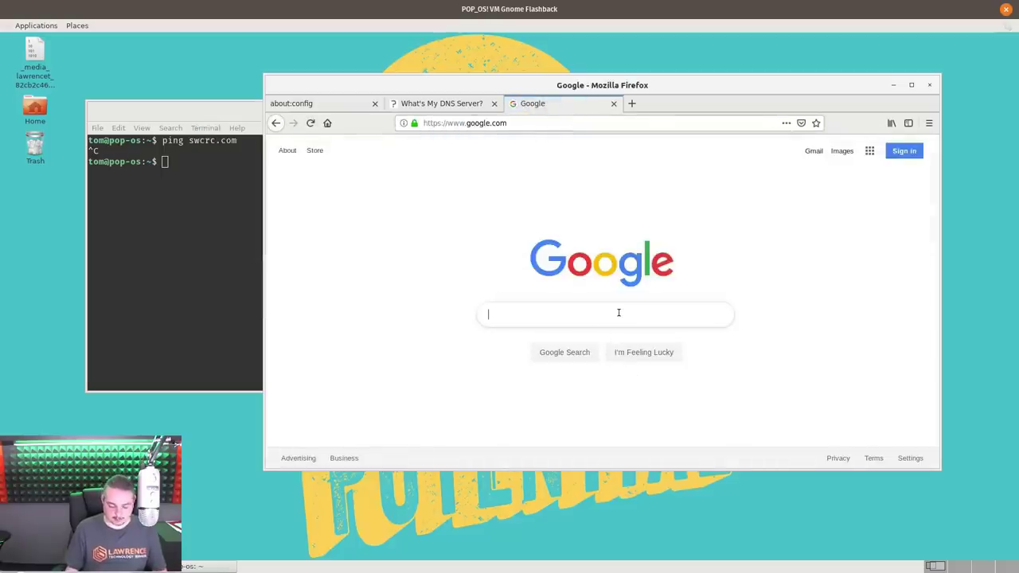
pyautogui.write('lawrence tech')
pyautogui.hotkey('ctrl', 'shift', 'Left')
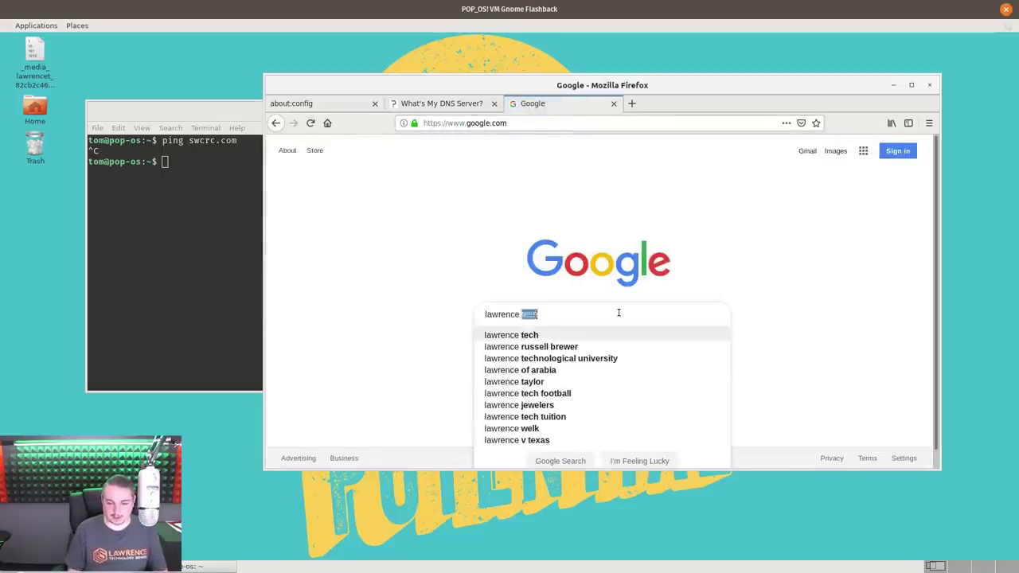
pyautogui.write('systems')
pyautogui.press('Return')
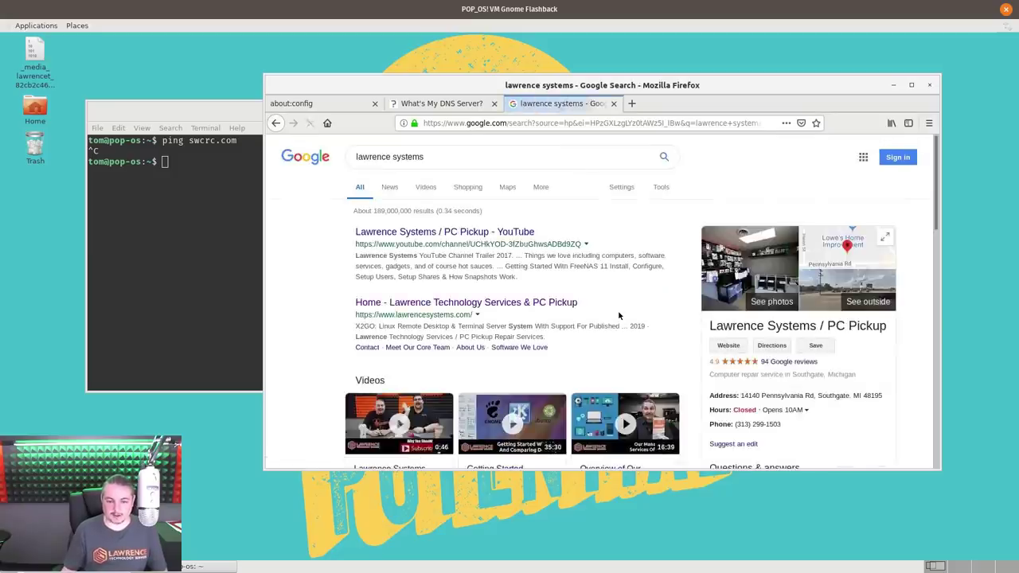
pyautogui.scroll(-8, 620, 316)
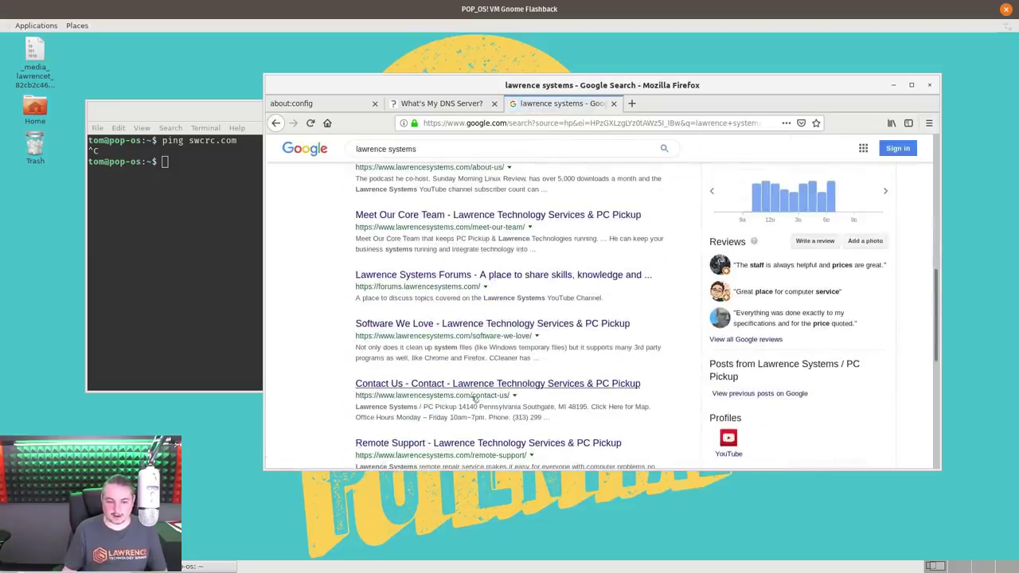
pyautogui.scroll(-10, 475, 398)
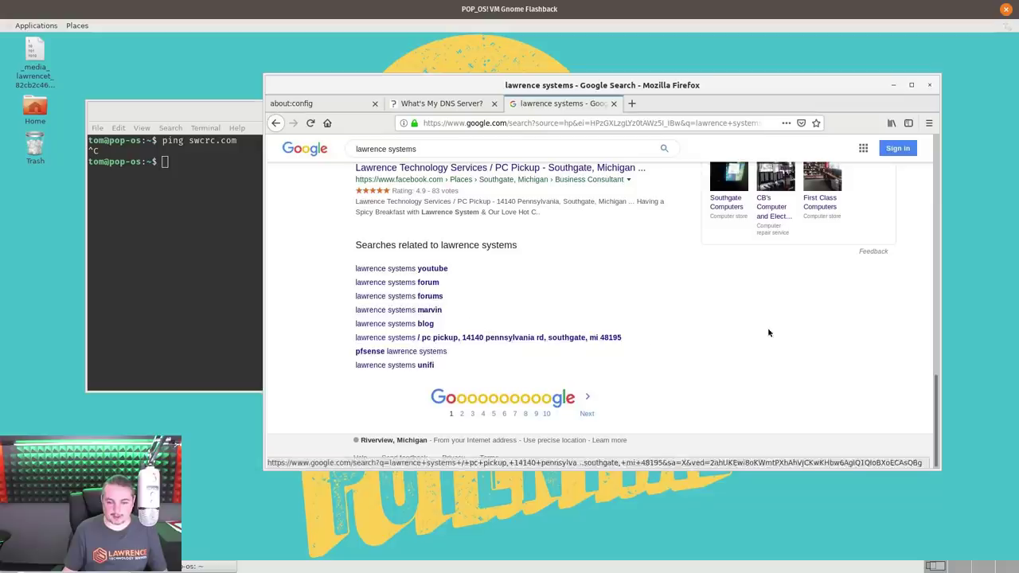
pyautogui.doubleClick(596, 415)
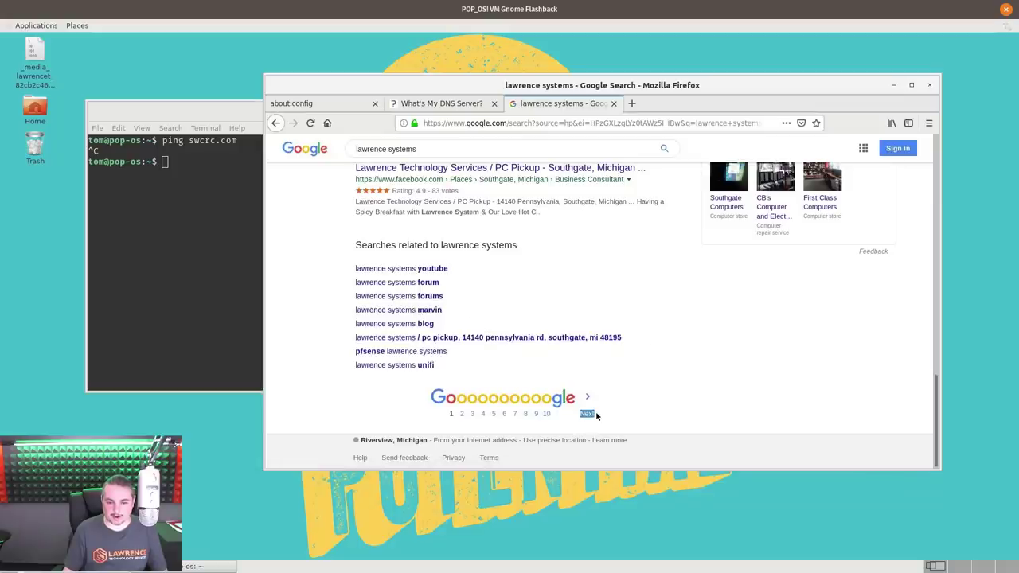
# - Start loading news.google.com from the address bar
pyautogui.tripleClick(518, 148)
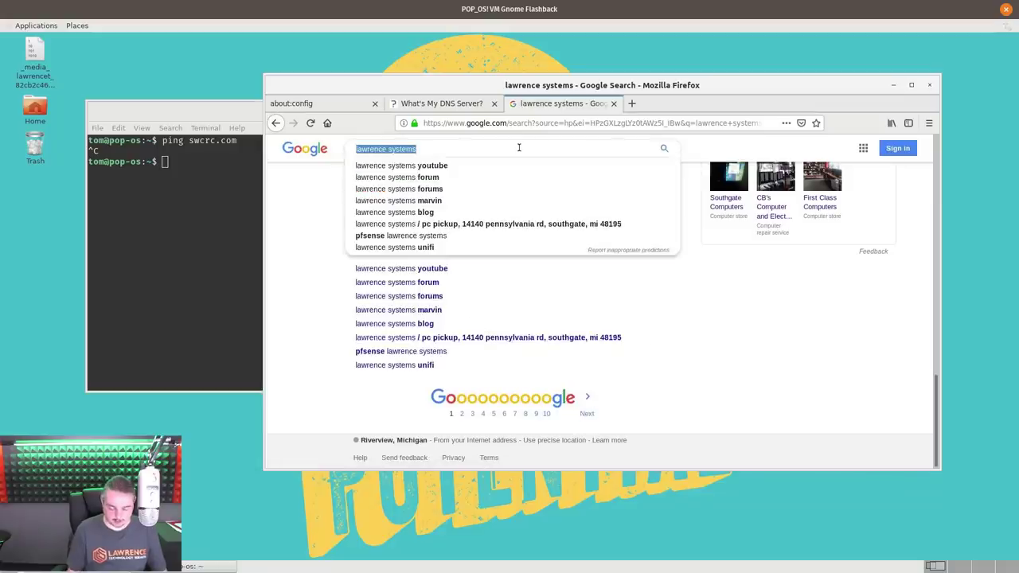
pyautogui.write('new')
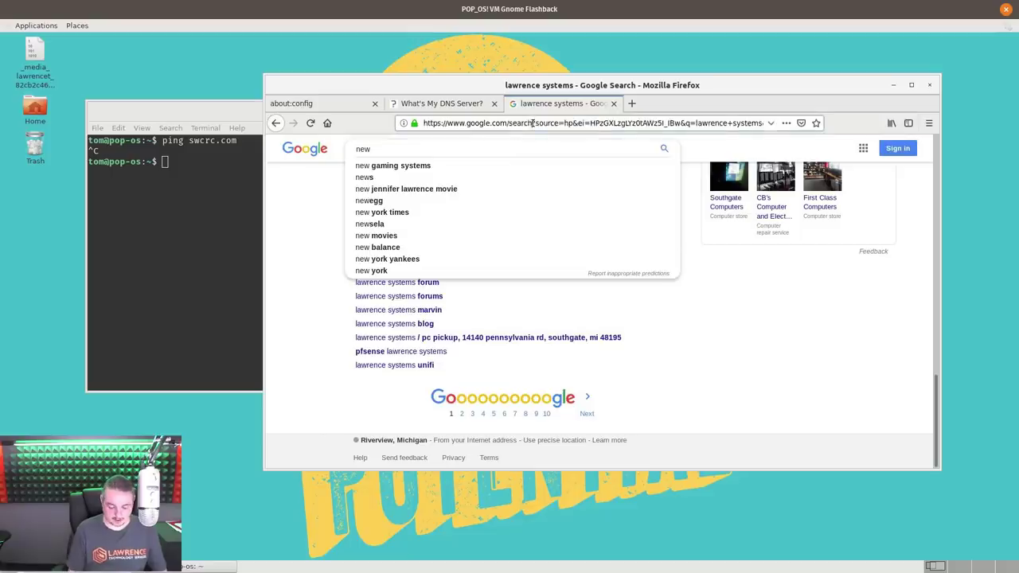
pyautogui.click(532, 123)
pyautogui.write('ner')
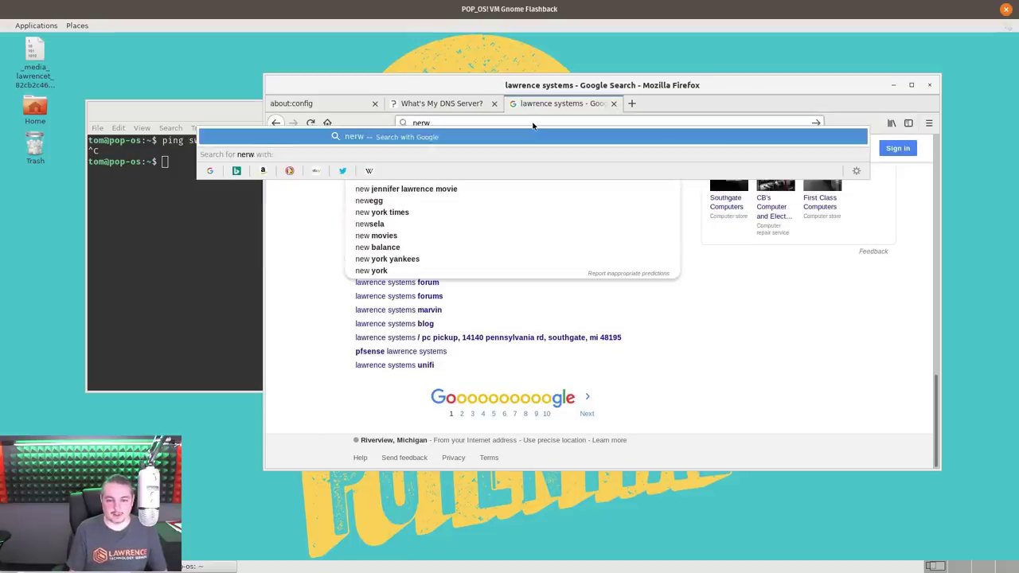
pyautogui.press('BackSpace')
pyautogui.write('ws.google.c')
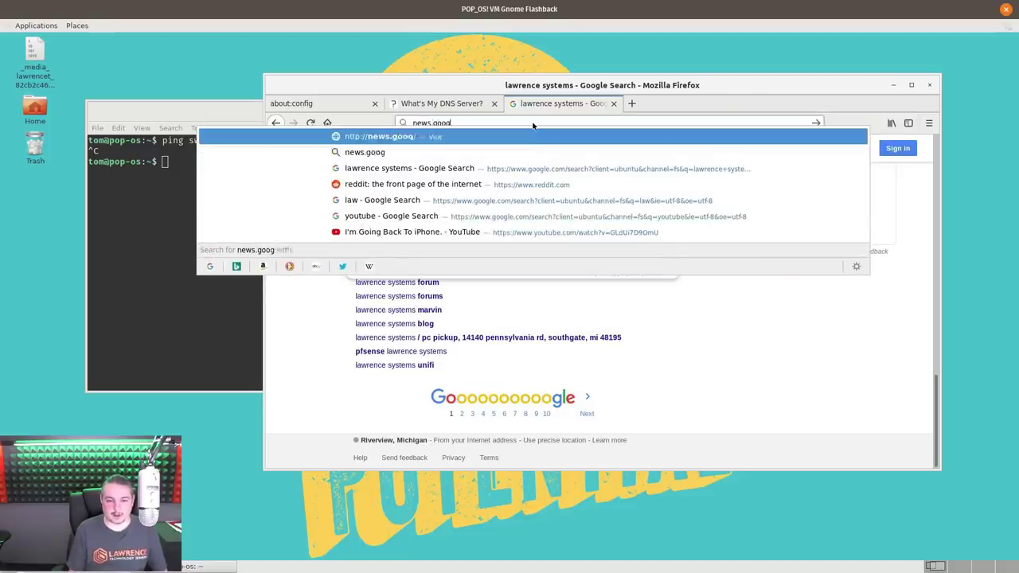
pyautogui.write('om')
pyautogui.press('Return')
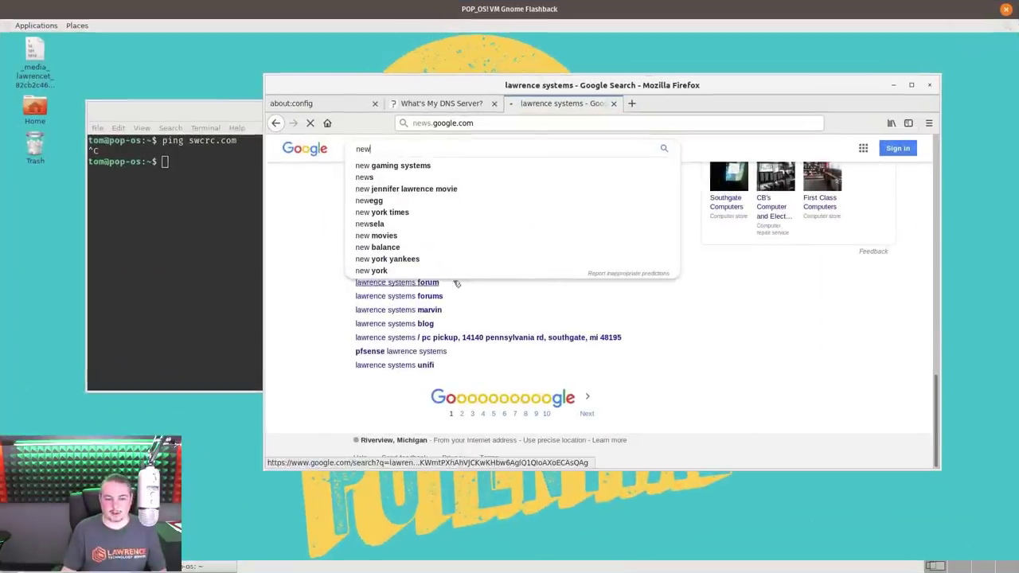
pyautogui.click(320, 107)
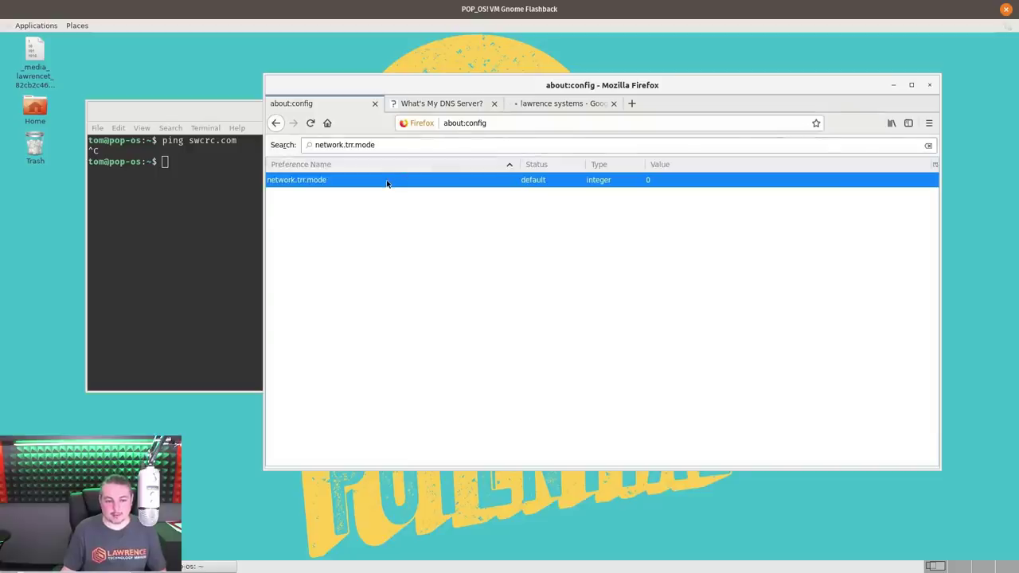
# - Reload about:config past the warning and filter preferences to network.trr.mode
pyautogui.tripleClick(406, 144)
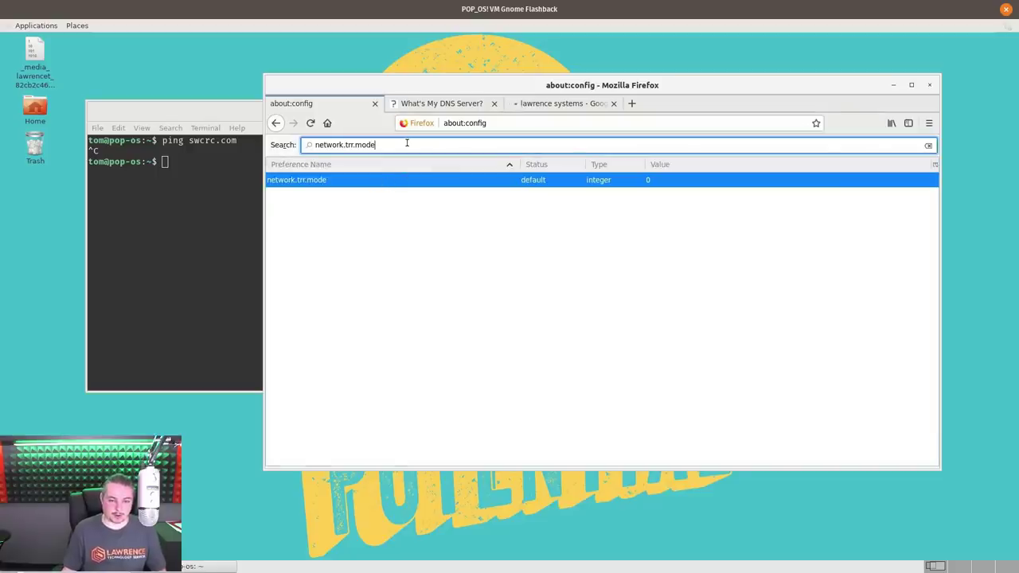
pyautogui.click(406, 144)
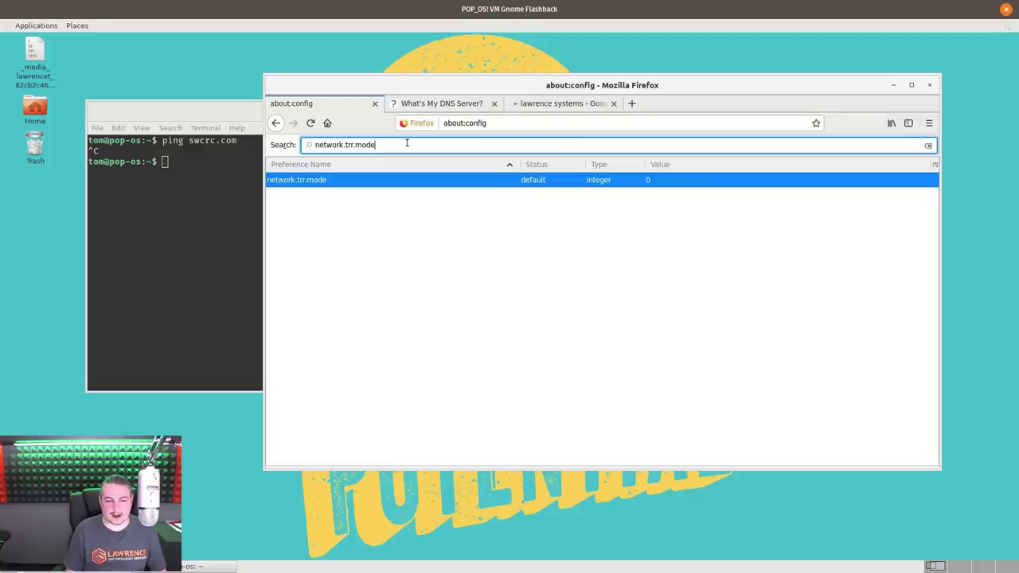
pyautogui.tripleClick(407, 144)
pyautogui.hotkey('ctrl', 'c')
pyautogui.press('BackSpace')
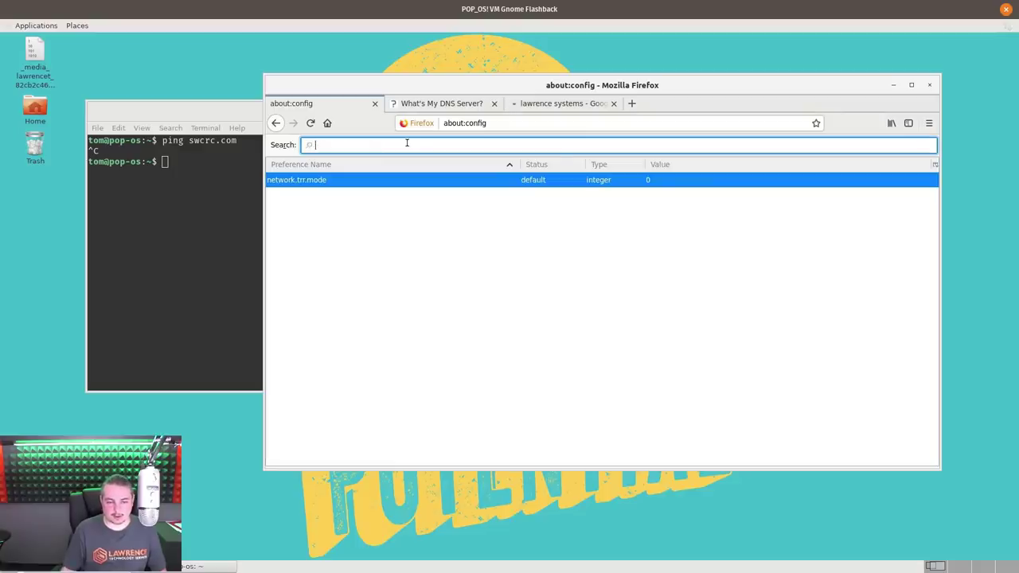
pyautogui.click(555, 124)
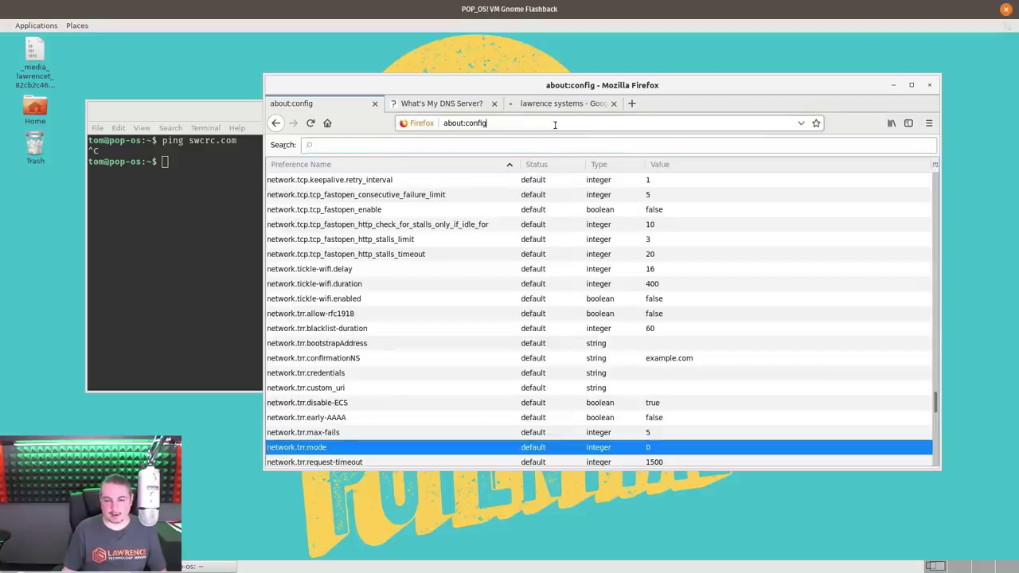
pyautogui.press('Return')
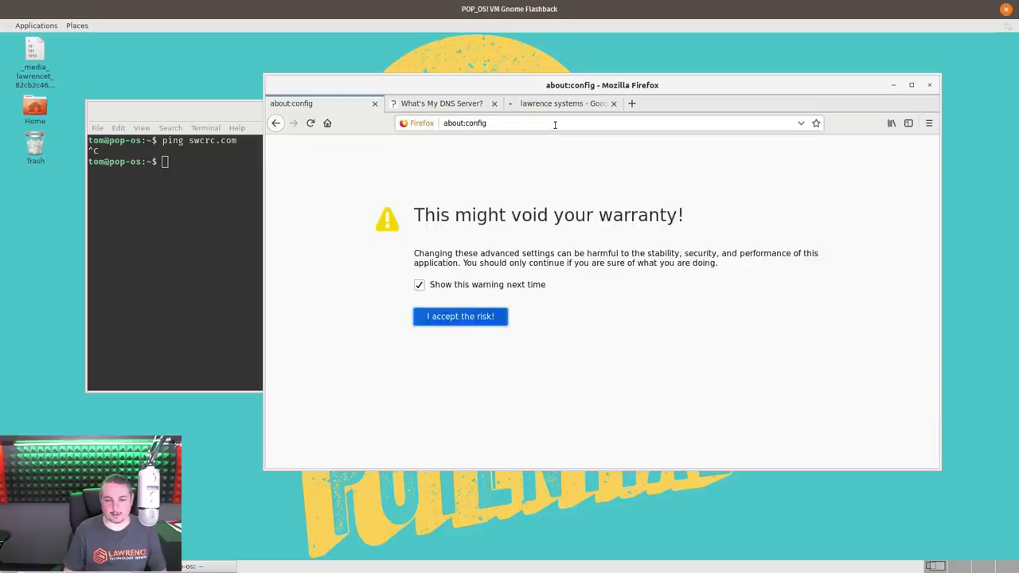
pyautogui.click(460, 317)
pyautogui.hotkey('ctrl', 'v')
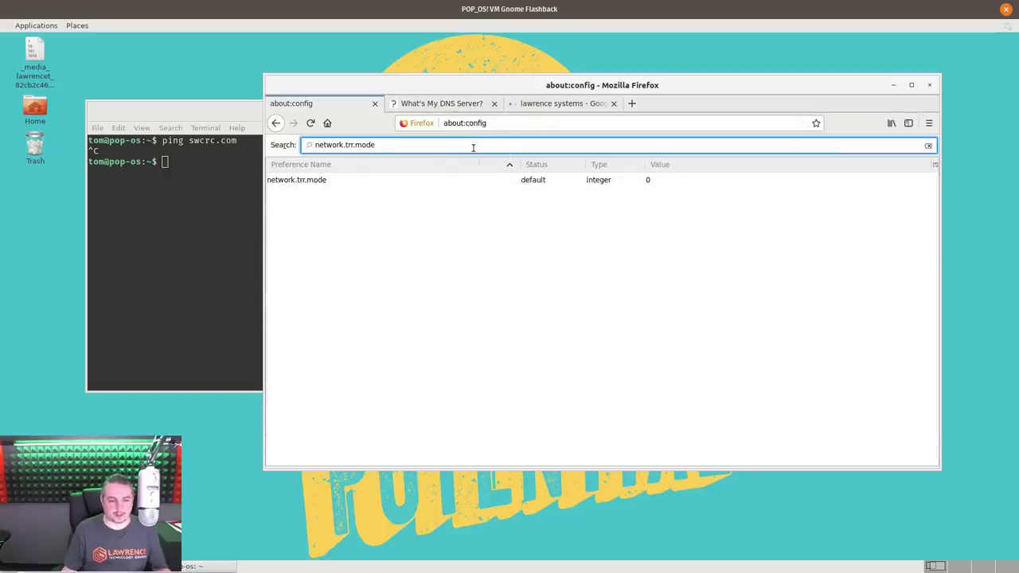
# - Modify network.trr.mode to the value 2
pyautogui.click(316, 181)
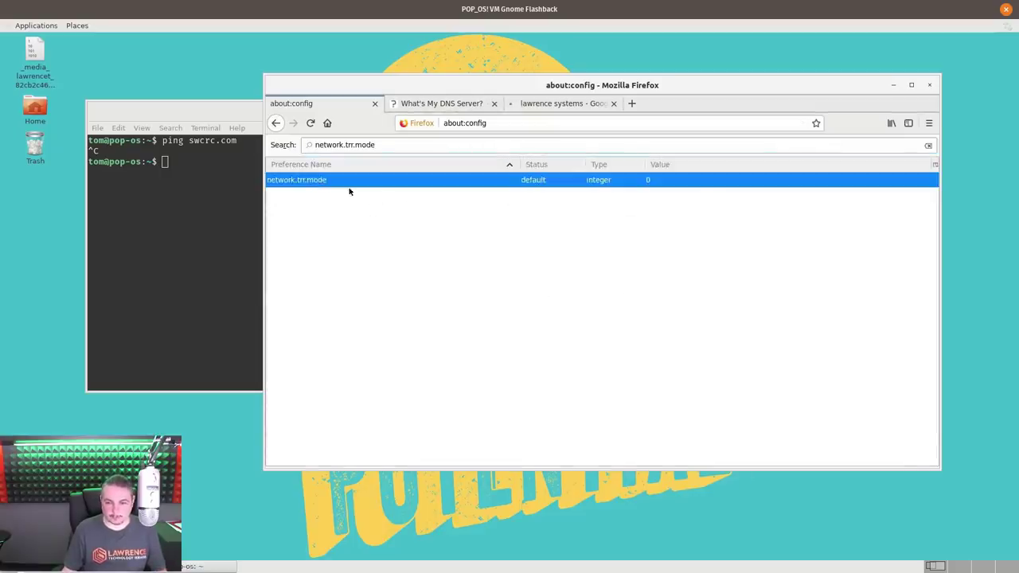
pyautogui.rightClick(348, 190)
pyautogui.click(374, 196)
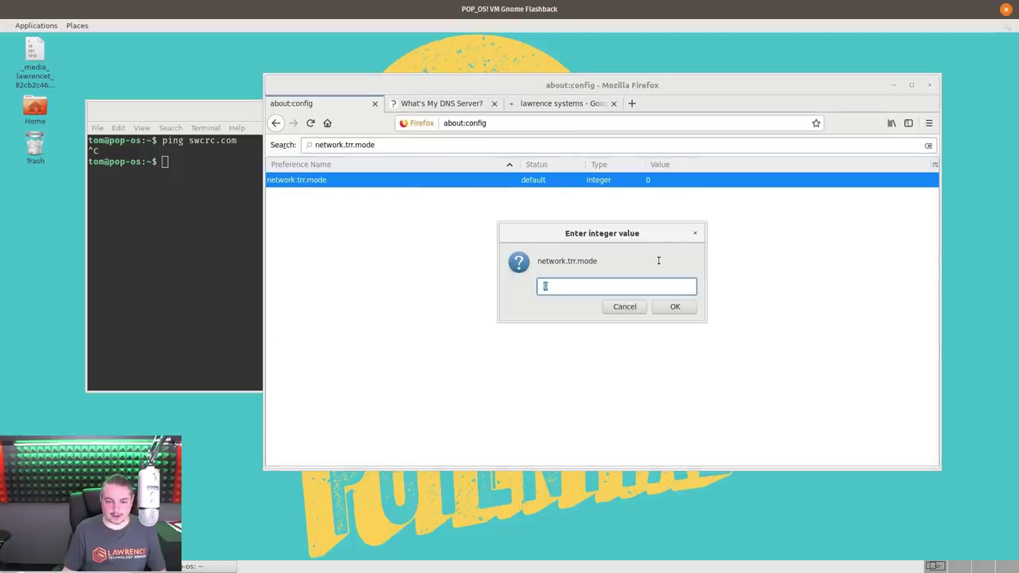
pyautogui.click(692, 309)
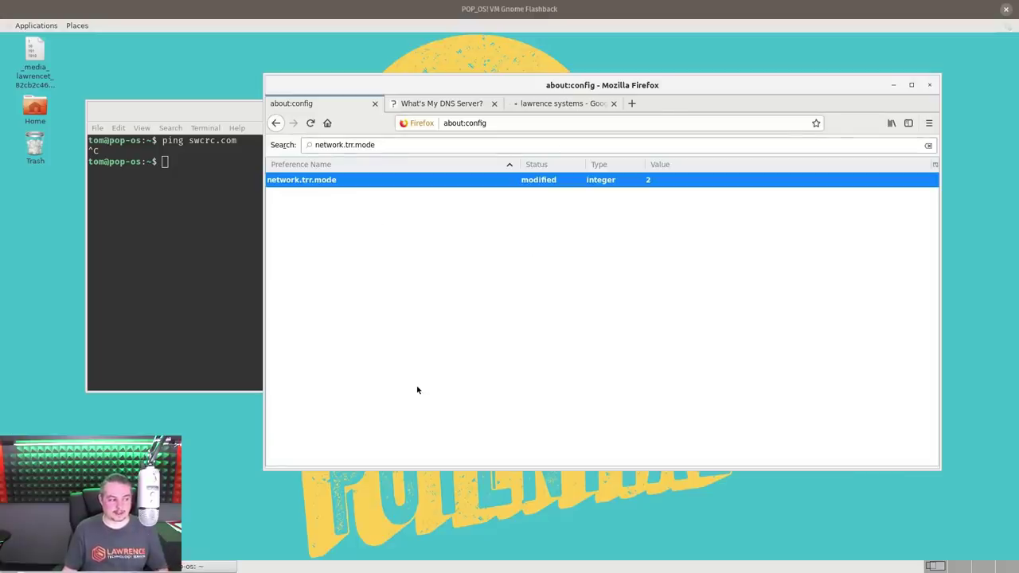
# - Widen the search to network.trr and select network.trr.uri, the Cloudflare DNS endpoint
pyautogui.click(417, 147)
pyautogui.press('BackSpace')
pyautogui.press('BackSpace')
pyautogui.press('BackSpace')
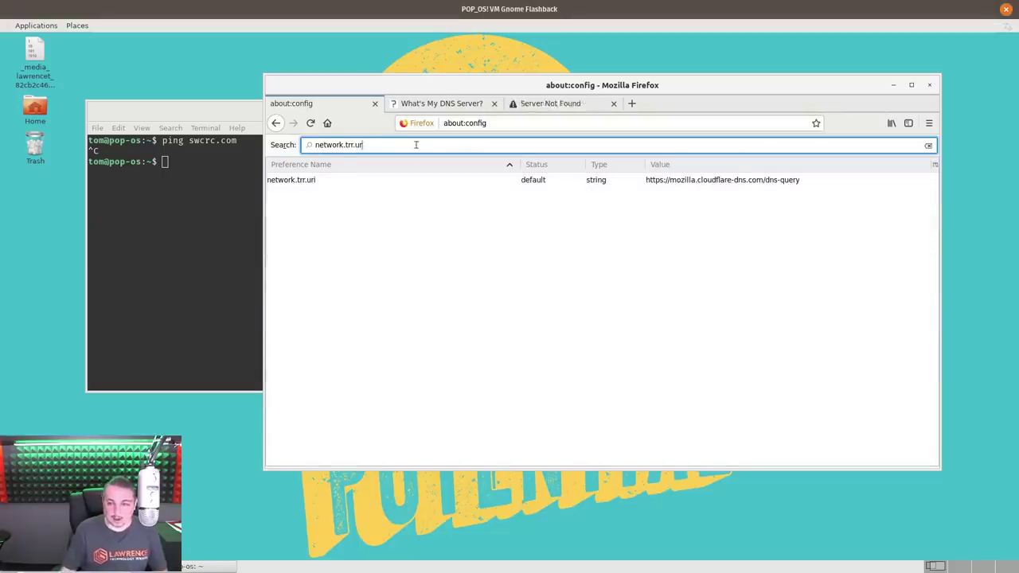
pyautogui.click(341, 188)
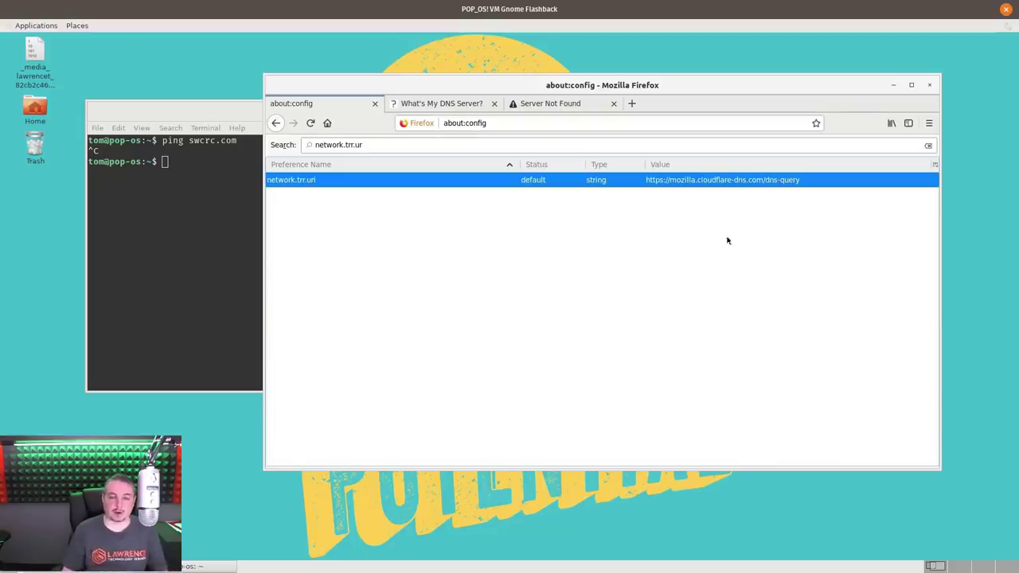
# - Rerun ping swcrc.com in the terminal and stop it with no replies
pyautogui.click(553, 103)
pyautogui.click(200, 247)
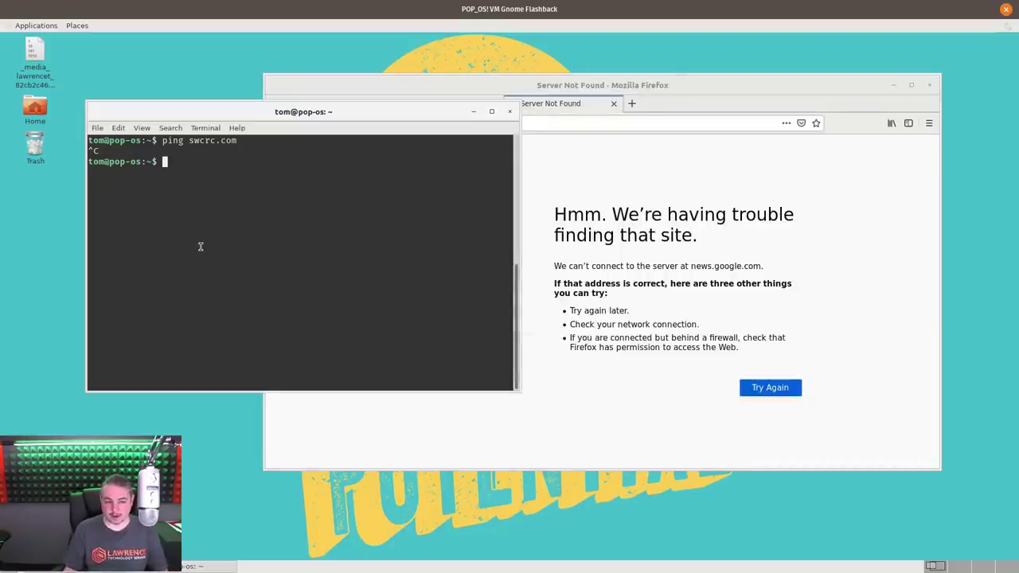
pyautogui.press('Up')
pyautogui.press('Return')
pyautogui.hotkey('ctrl', 'c')
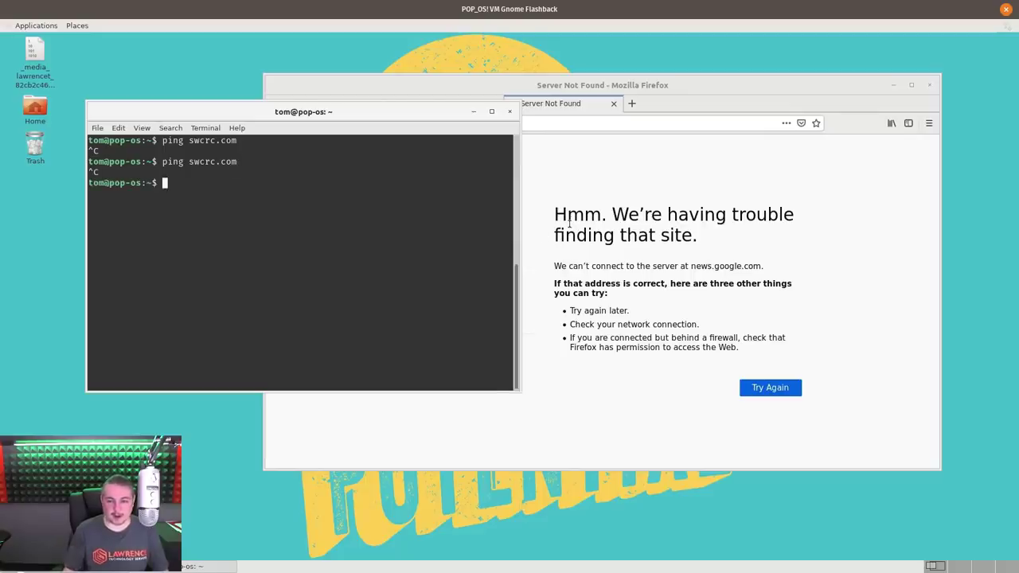
# - Reload Google News in Firefox, then load swcrc.com from the address bar
pyautogui.hotkey('alt', 'Tab')
pyautogui.click(309, 124)
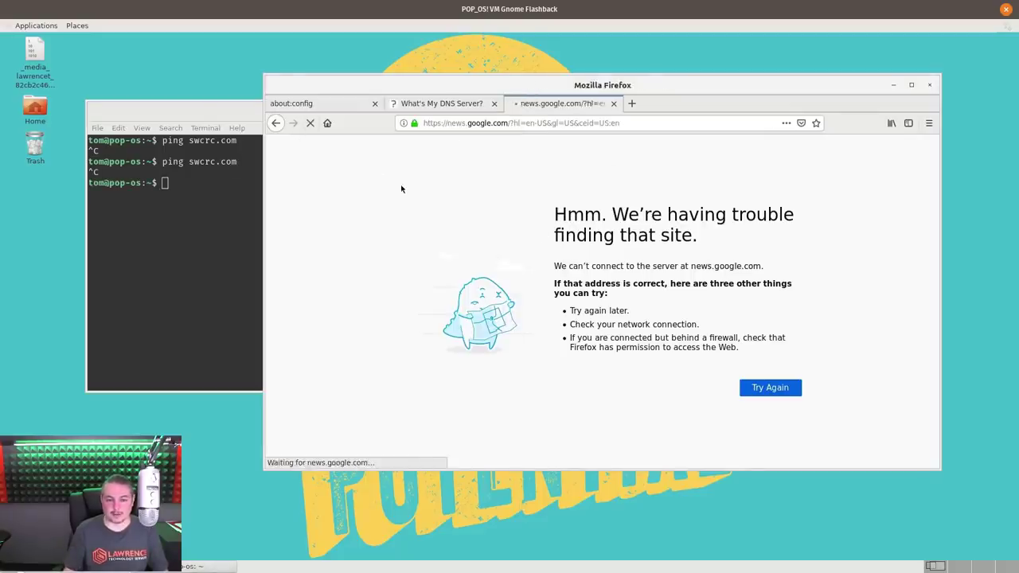
pyautogui.click(640, 125)
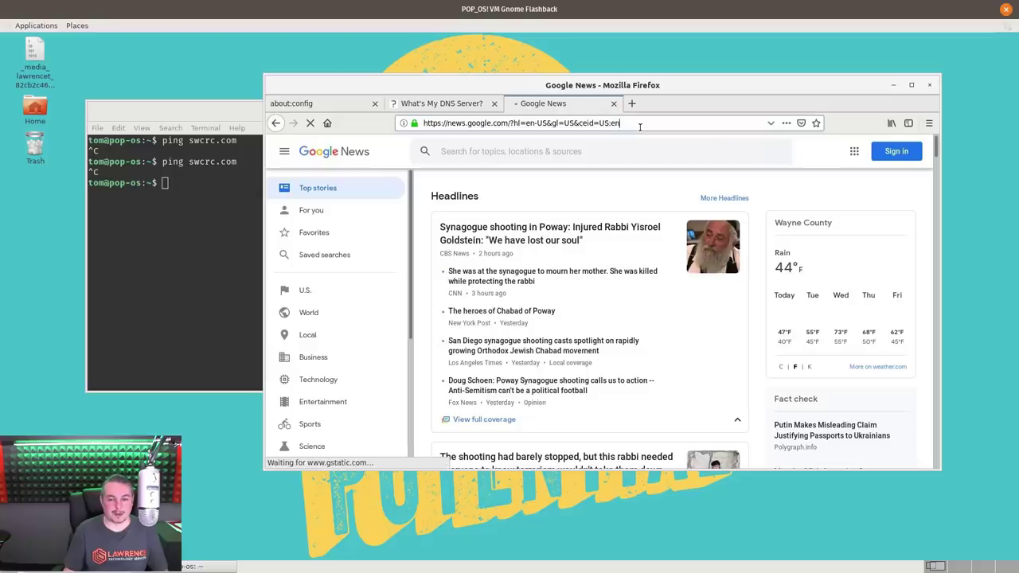
pyautogui.hotkey('ctrl', 's')
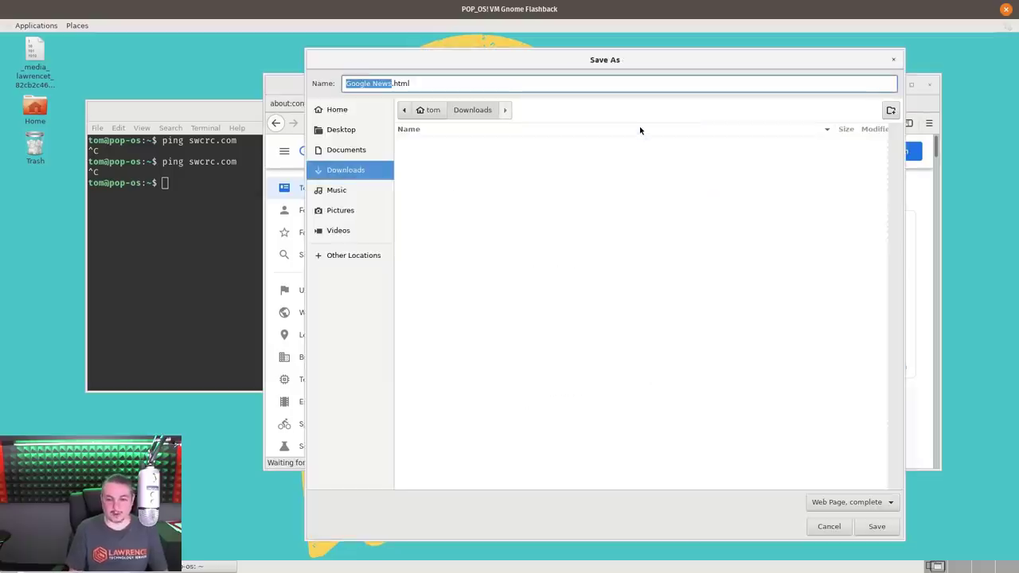
pyautogui.press('Escape')
pyautogui.write('sw')
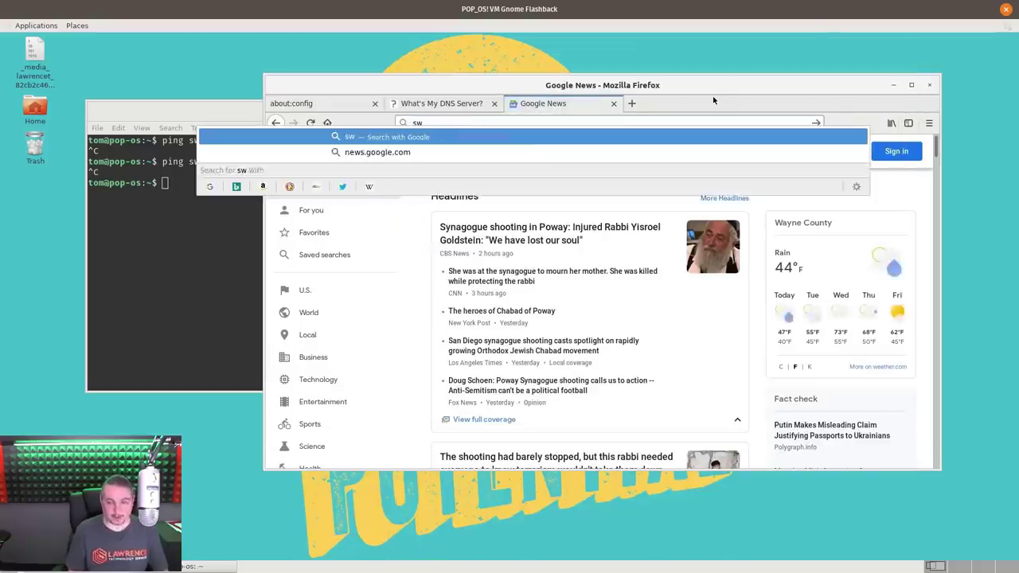
pyautogui.write('crc.com')
pyautogui.press('Return')
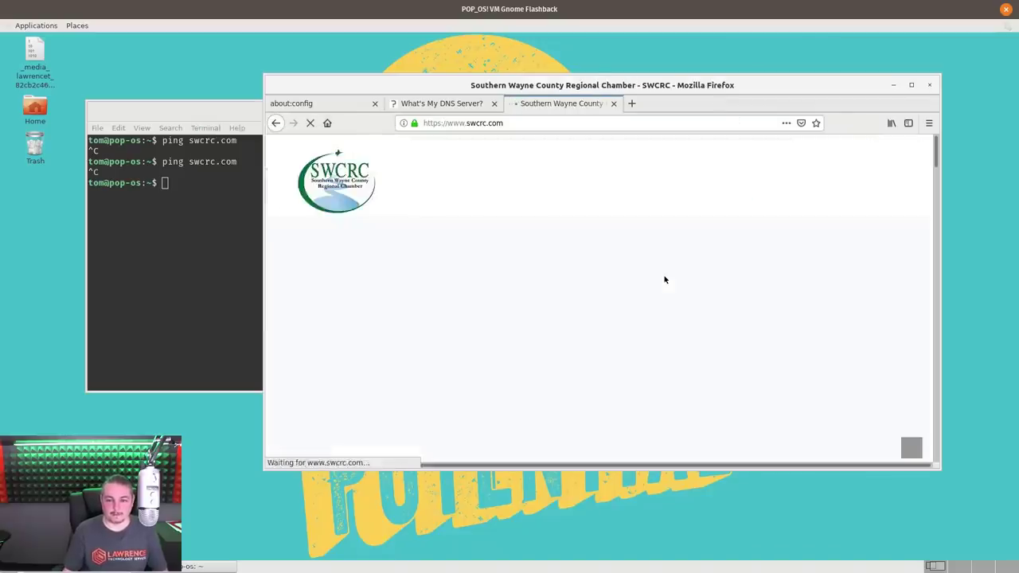
# - Rearrange the terminal and browser windows and scroll the loaded swcrc.com page
pyautogui.click(212, 271)
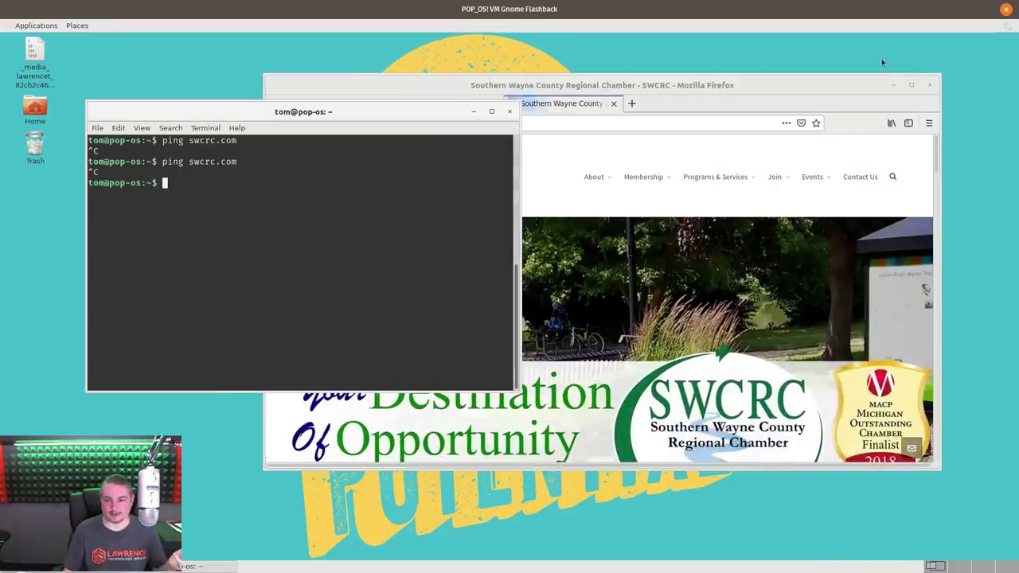
pyautogui.moveTo(837, 85); pyautogui.dragTo(863, 71)
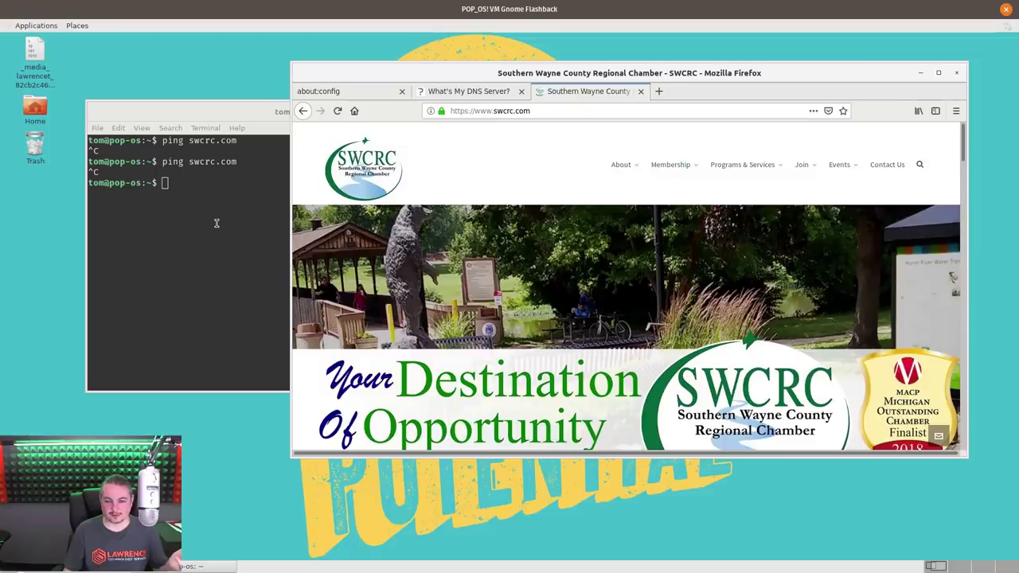
pyautogui.scroll(-5, 550, 314)
pyautogui.scroll(-3, 553, 318)
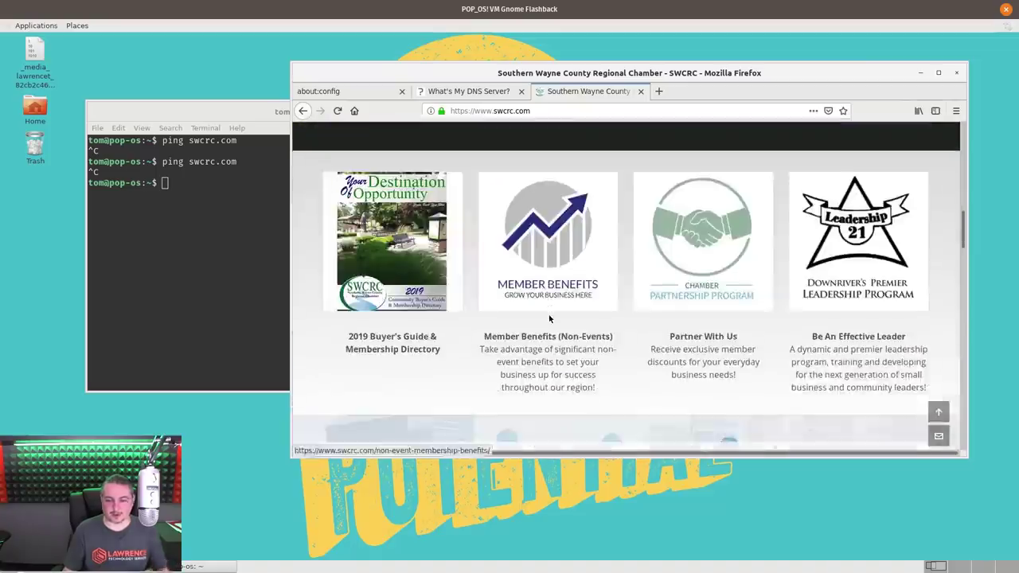
pyautogui.scroll(3, 553, 319)
pyautogui.click(660, 94)
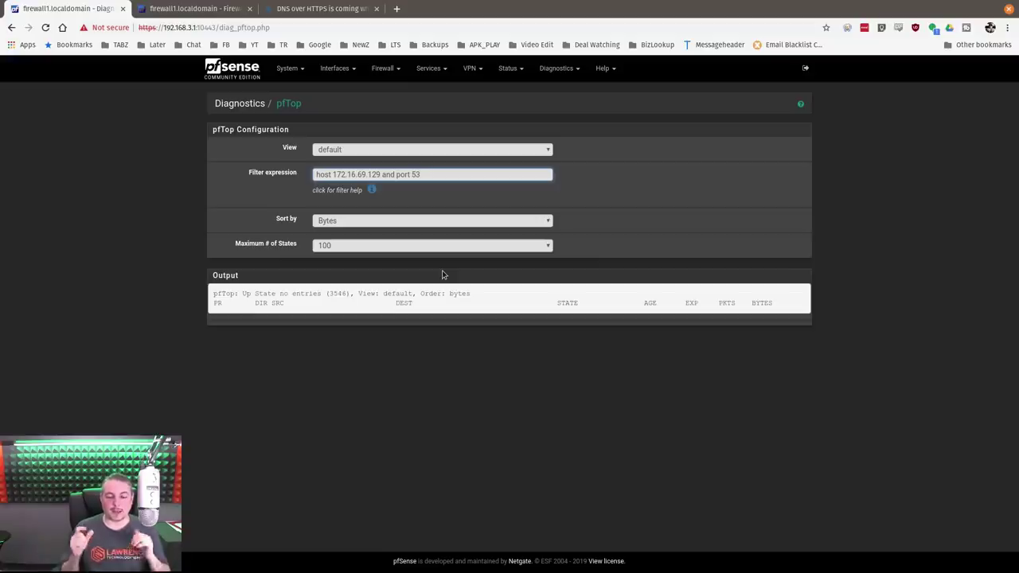
# - Change the pfTop filter's port from 53 to 443, giving 'host 172.16.69.129 and port 443'
pyautogui.press('BackSpace')
pyautogui.press('BackSpace')
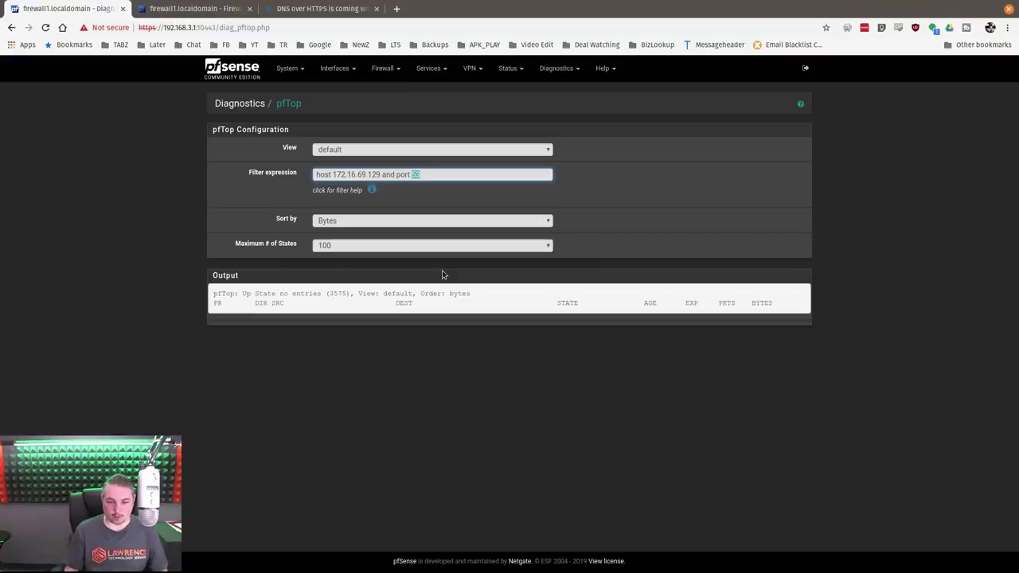
pyautogui.write('443')
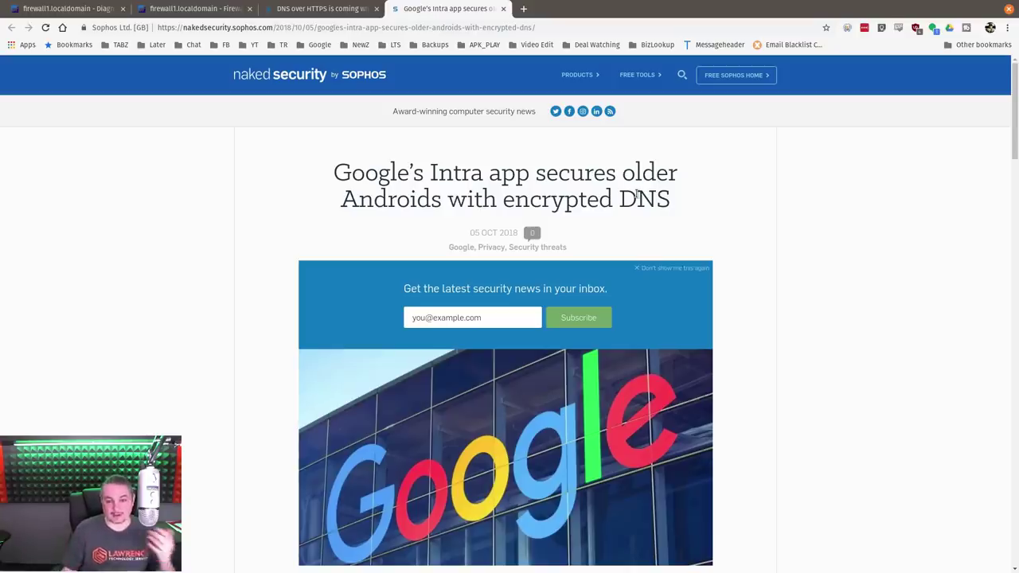
# - Glance at the 'DNS over HTTPS is coming' article, then return to the VLAN69 firewall rules
pyautogui.click(328, 9)
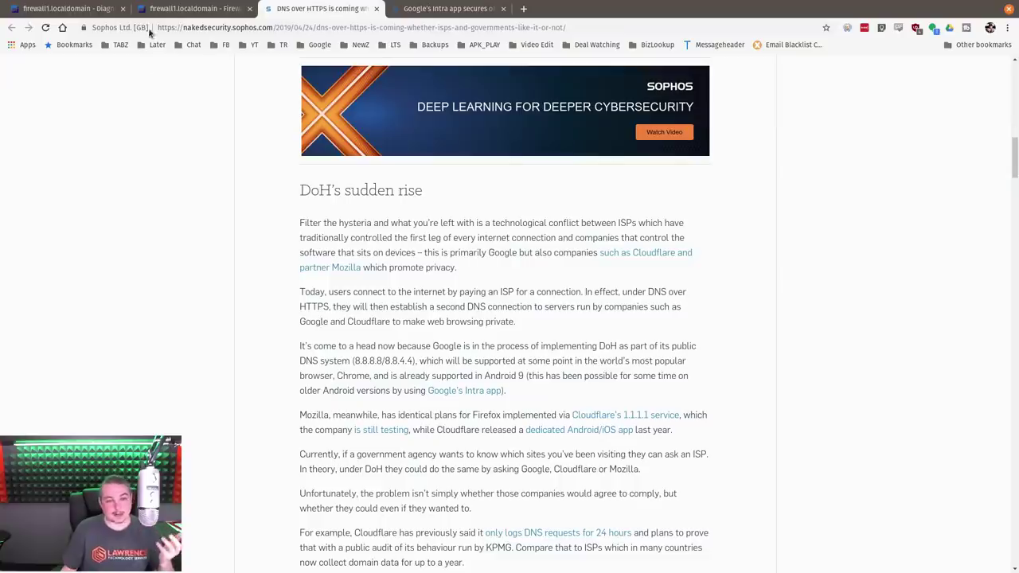
pyautogui.click(160, 9)
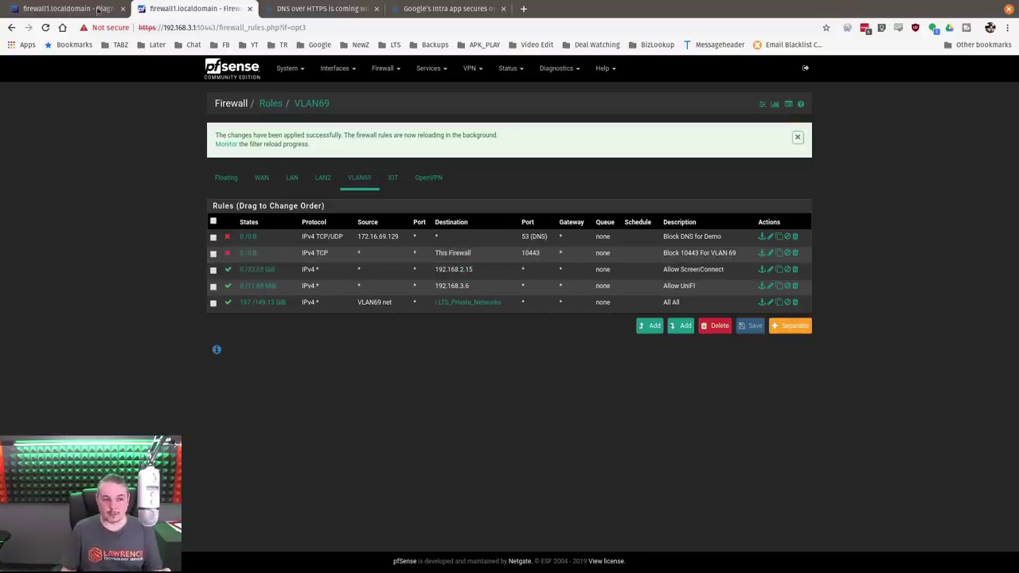
# - Show the pfTop port-443 states for host 172.16.69.129 sorted by bytes
pyautogui.click(70, 8)
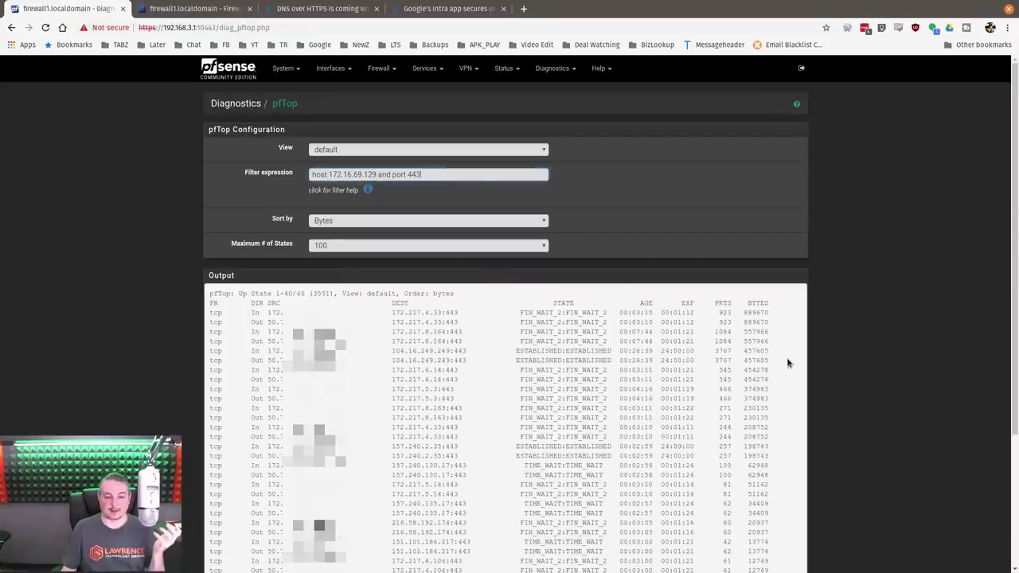